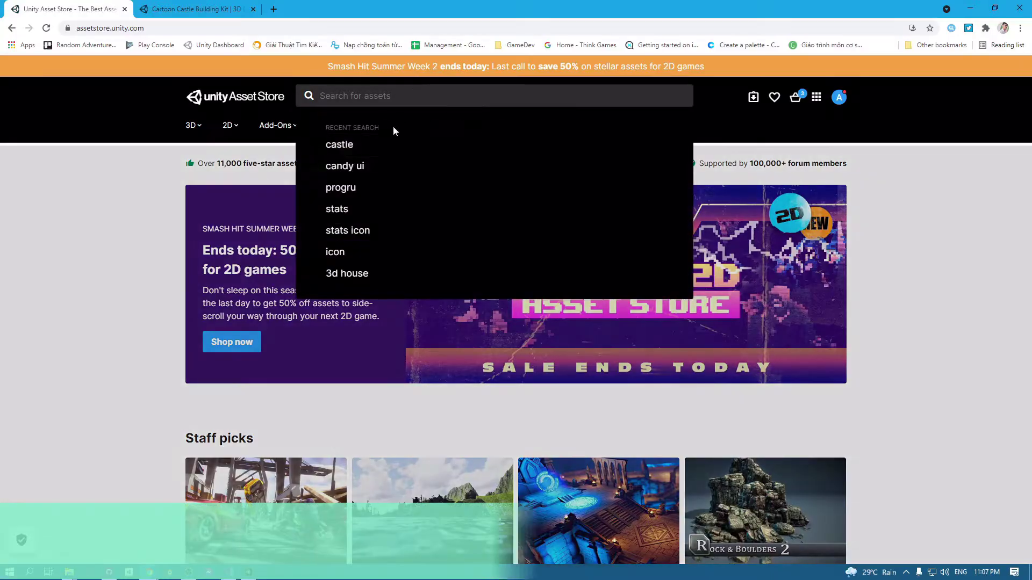
# Step: Search the Unity Asset Store for castle assets and look into one of the results
pyautogui.click(376, 142)
pyautogui.click(695, 300)
pyautogui.scroll(-5, 696, 360)
pyautogui.click(695, 355)
pyautogui.click(473, 296)
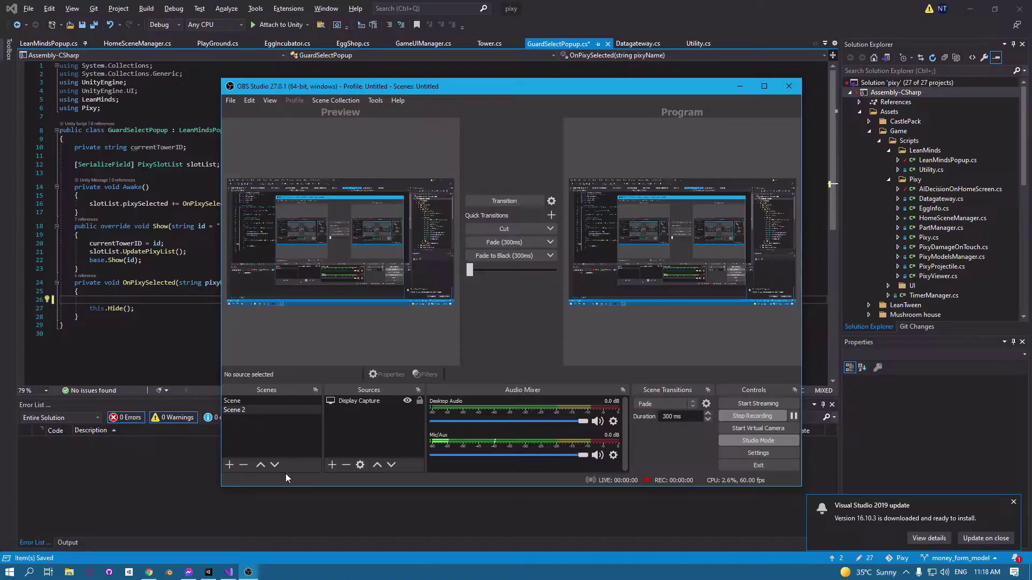
# Step: In Visual Studio, complete OnPixySelected in GuardSelectPopup.cs with the call Datagateway.pixys.AddPixyToTower(pixyName, currentTowerID);
pyautogui.write('pixys.AddPixyToTower(pixyName, currentTowerID')
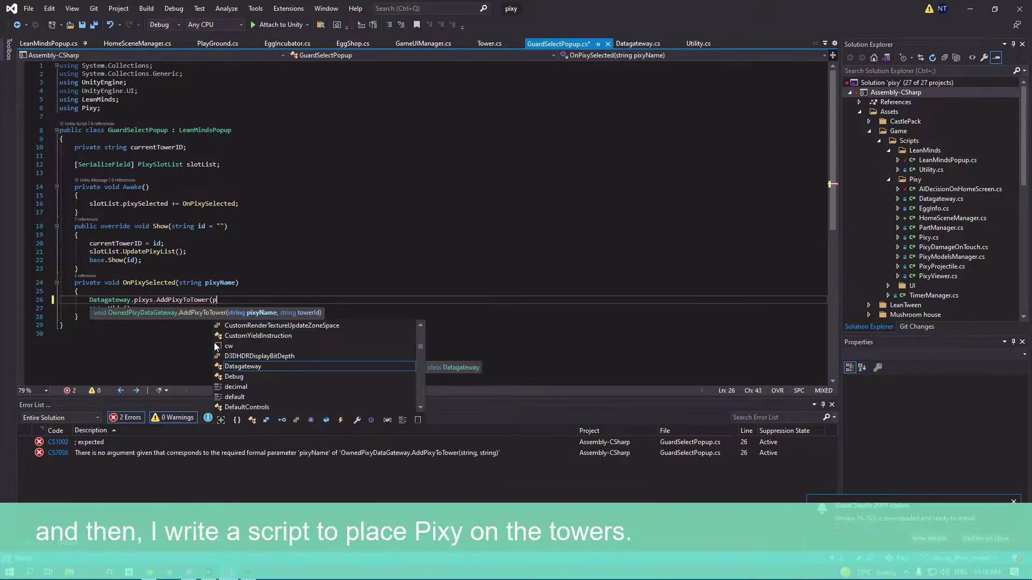
pyautogui.write(');')
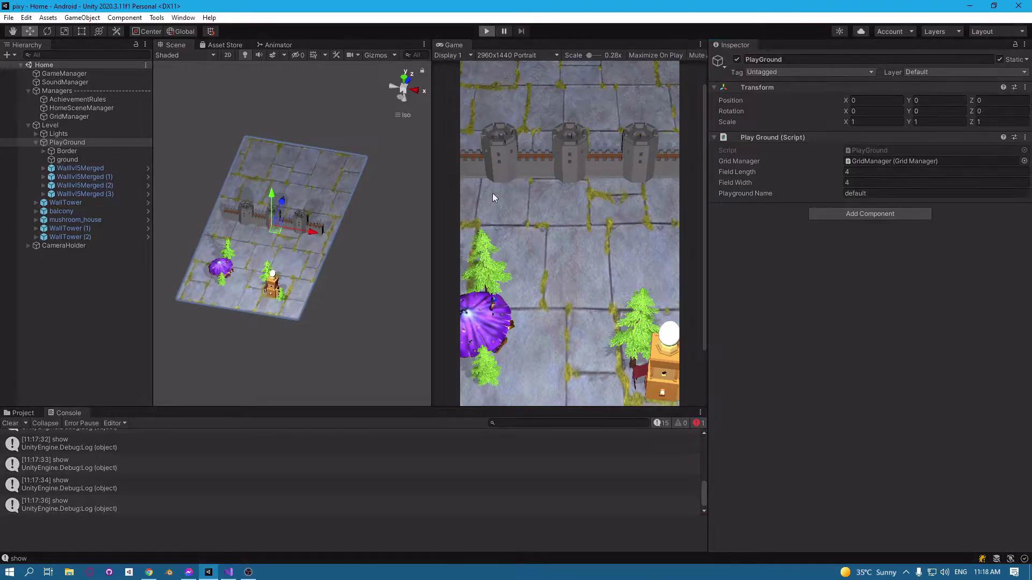
# Step: In the game running in Unity, open the Egg Incubator, hatch the red egg and collect the pixy
pyautogui.click(663, 368)
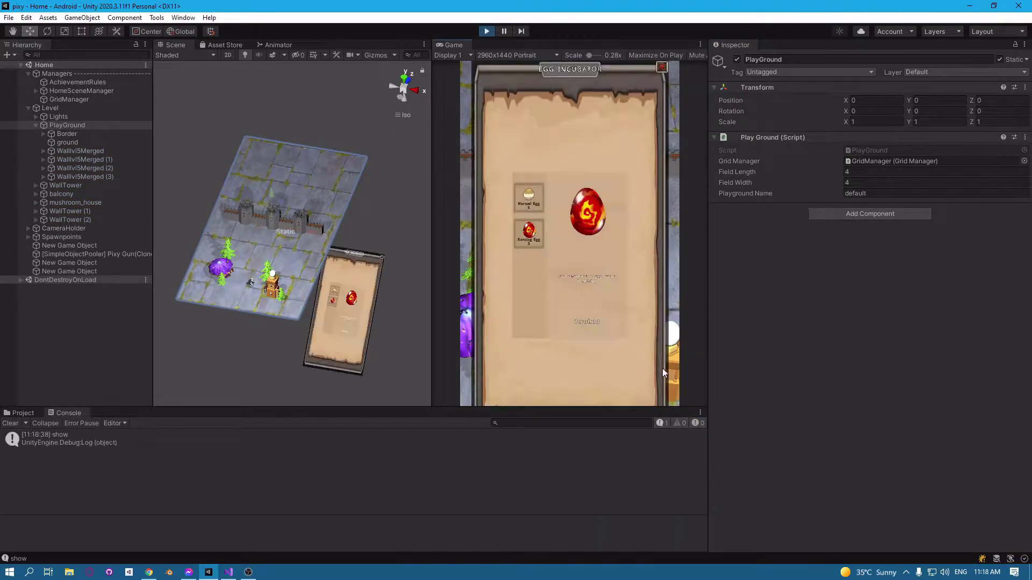
pyautogui.click(591, 323)
pyautogui.click(591, 322)
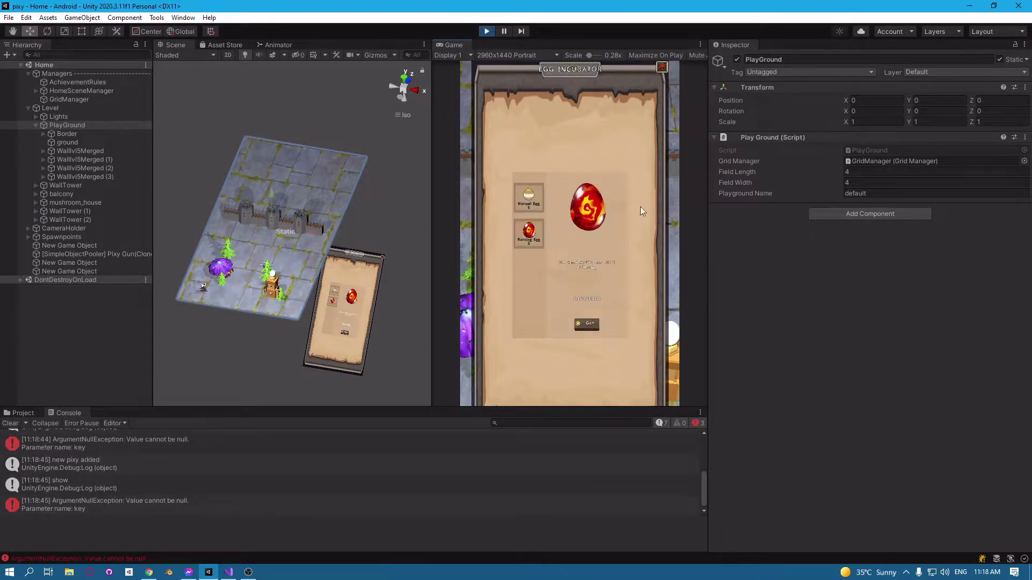
pyautogui.click(584, 324)
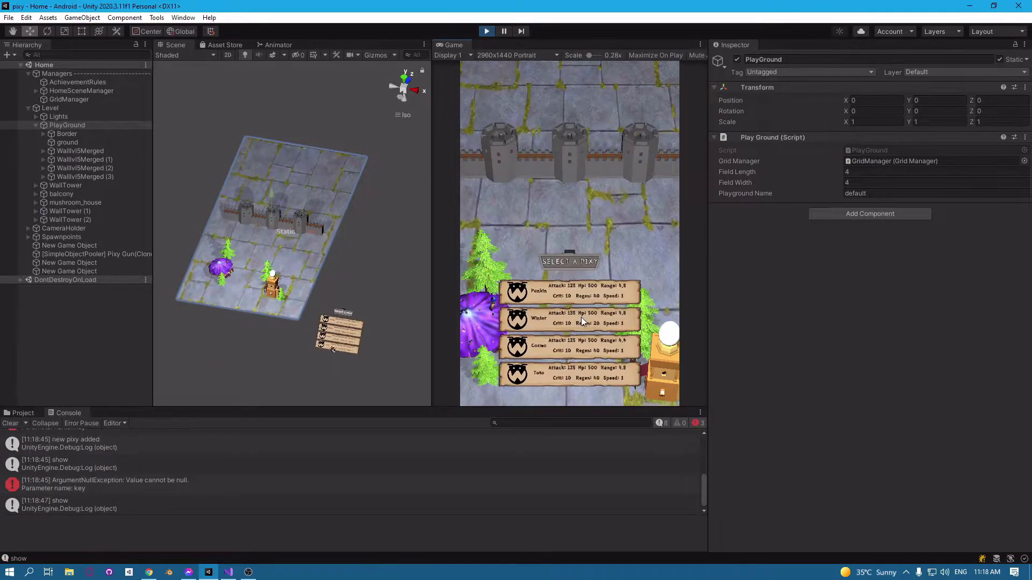
# Step: Test guard placement in the running game by choosing towers one after another and assigning each a pixy from the selection list
pyautogui.click(581, 317)
pyautogui.click(559, 338)
pyautogui.click(635, 153)
pyautogui.click(576, 342)
pyautogui.click(571, 149)
pyautogui.click(576, 327)
pyautogui.click(504, 160)
pyautogui.click(559, 291)
pyautogui.click(578, 160)
pyautogui.click(573, 344)
pyautogui.click(631, 174)
pyautogui.click(580, 337)
pyautogui.click(561, 142)
pyautogui.click(552, 304)
pyautogui.click(505, 144)
pyautogui.click(561, 369)
pyautogui.click(571, 160)
pyautogui.click(570, 317)
pyautogui.click(623, 167)
pyautogui.click(577, 325)
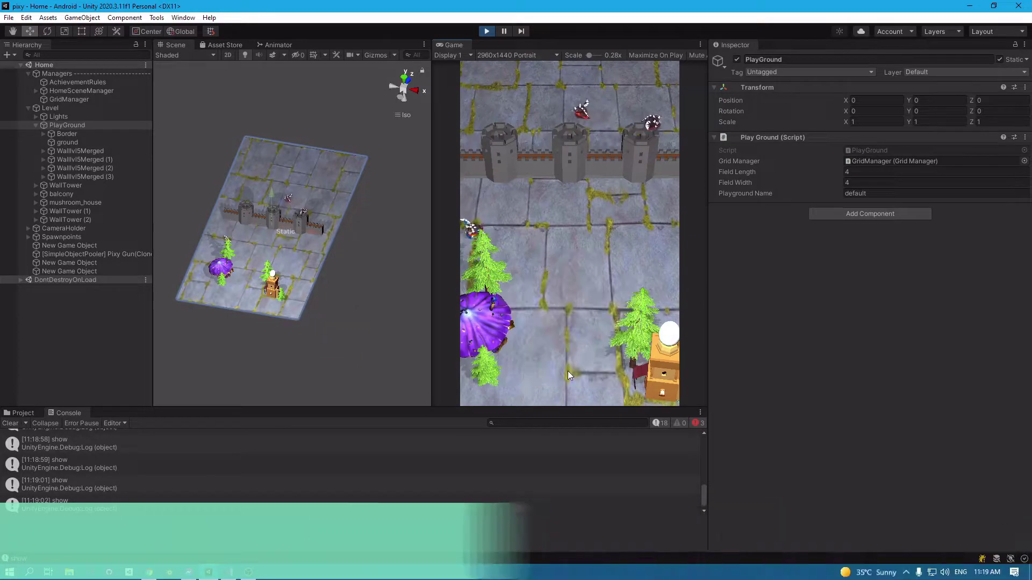
pyautogui.click(563, 154)
pyautogui.click(564, 344)
pyautogui.click(521, 137)
pyautogui.click(574, 294)
pyautogui.click(574, 157)
pyautogui.click(569, 346)
pyautogui.click(643, 159)
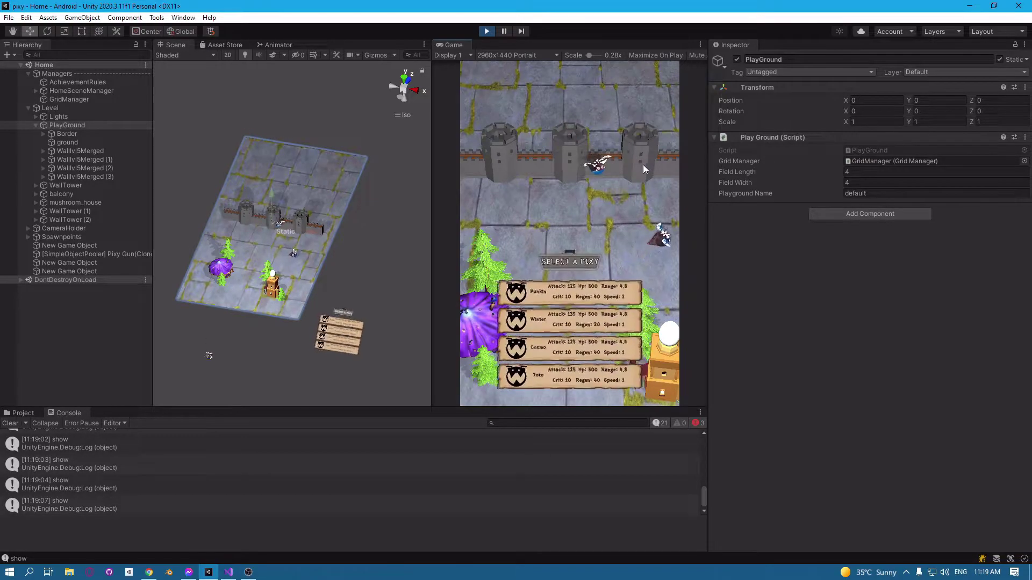
pyautogui.click(580, 290)
pyautogui.click(499, 155)
pyautogui.click(567, 340)
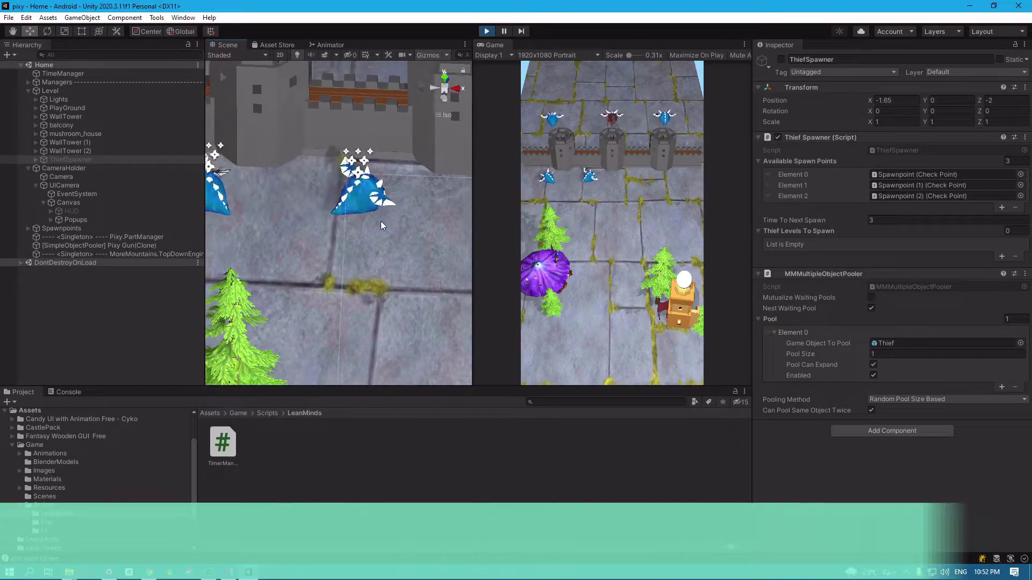
# Step: Frame the middle wall tower in the scene and assign a different pixy to it in the running game
pyautogui.scroll(3, 287, 219)
pyautogui.moveTo(287, 250); pyautogui.dragTo(176, 328, button='middle')
pyautogui.moveTo(321, 280); pyautogui.dragTo(304, 252, button='middle')
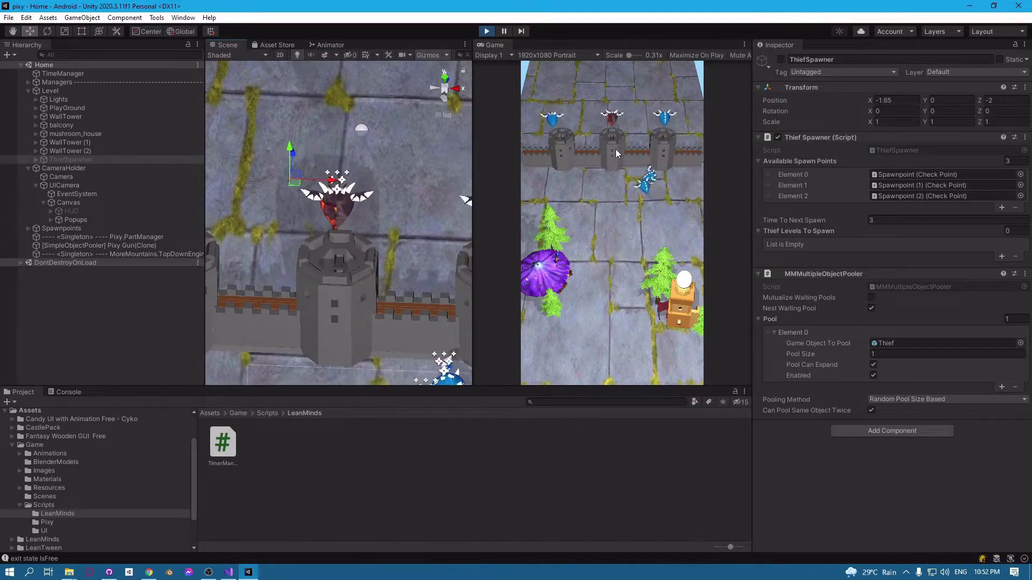
pyautogui.click(616, 154)
pyautogui.click(596, 211)
# Step: Examine the pixies guarding the wall towers from several angles in the scene, and stop the game
pyautogui.moveTo(352, 243); pyautogui.dragTo(440, 245, button='right')
pyautogui.moveTo(279, 268); pyautogui.dragTo(388, 258, button='middle')
pyautogui.moveTo(264, 267); pyautogui.dragTo(422, 290, button='right')
pyautogui.moveTo(291, 242); pyautogui.dragTo(430, 209, button='right')
pyautogui.moveTo(269, 331); pyautogui.dragTo(392, 194, button='middle')
pyautogui.moveTo(283, 276); pyautogui.dragTo(427, 268, button='right')
pyautogui.moveTo(331, 290); pyautogui.dragTo(247, 298, button='middle')
pyautogui.keyDown('alt'); pyautogui.moveTo(247, 298); pyautogui.dragTo(334, 311); pyautogui.keyUp('alt')
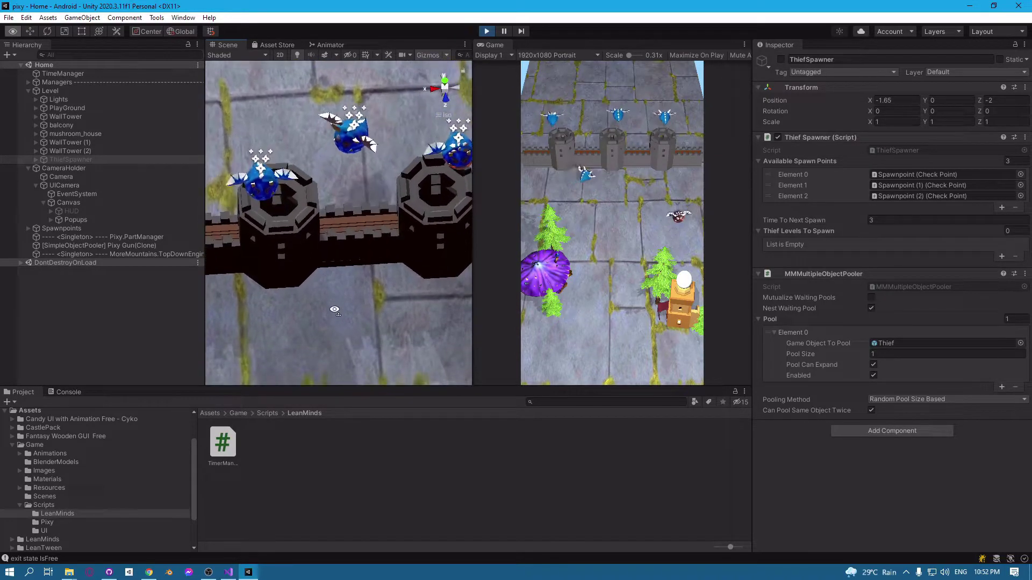
pyautogui.scroll(-5, 334, 310)
pyautogui.moveTo(405, 256); pyautogui.dragTo(432, 261, button='middle')
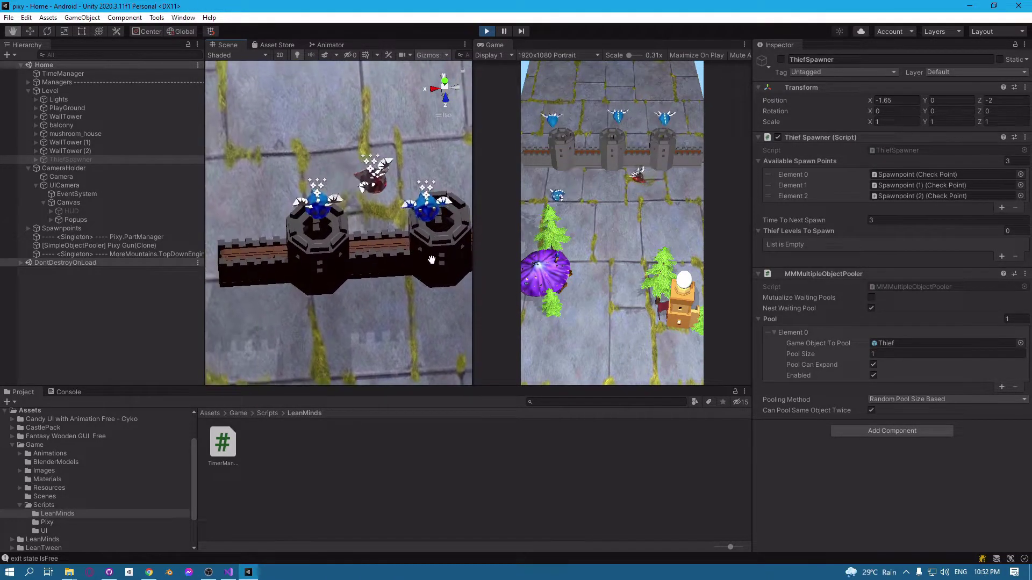
pyautogui.moveTo(432, 260); pyautogui.dragTo(365, 274)
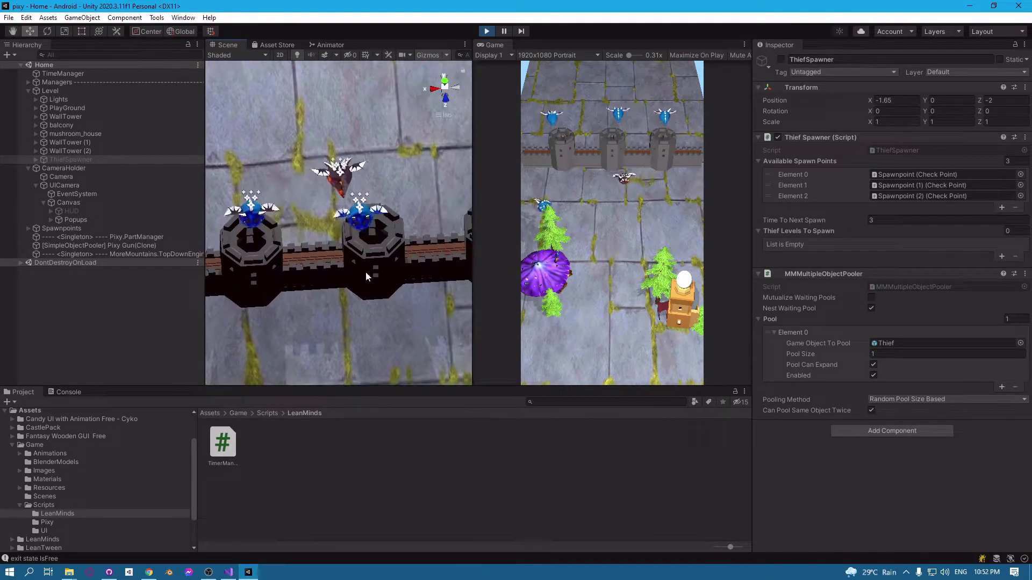
pyautogui.click(488, 32)
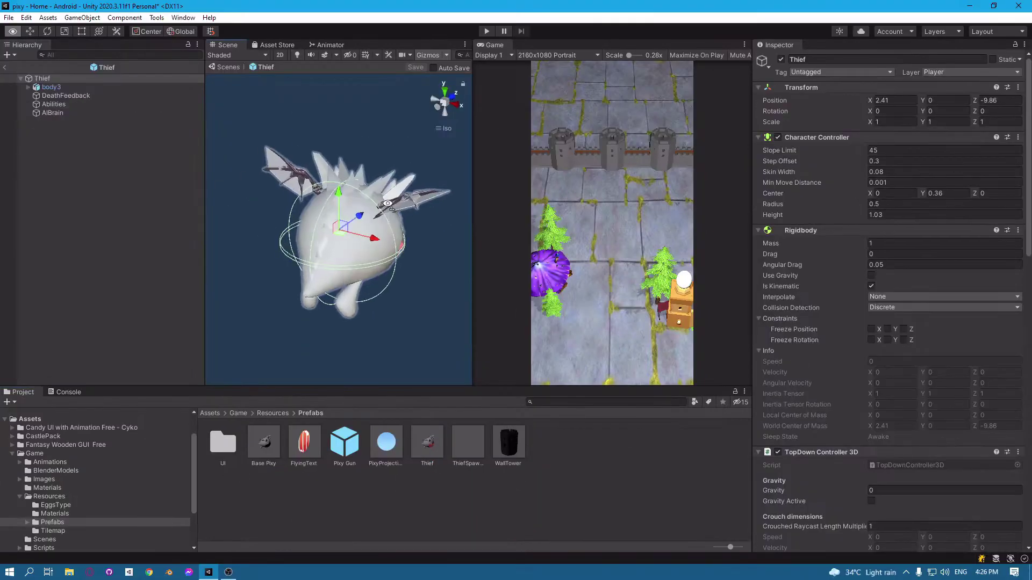
# Step: Try several materials on the Thief's belly and set its Element 1 material to LoftCouchMaterial
pyautogui.click(1020, 263)
pyautogui.scroll(-4, 883, 300)
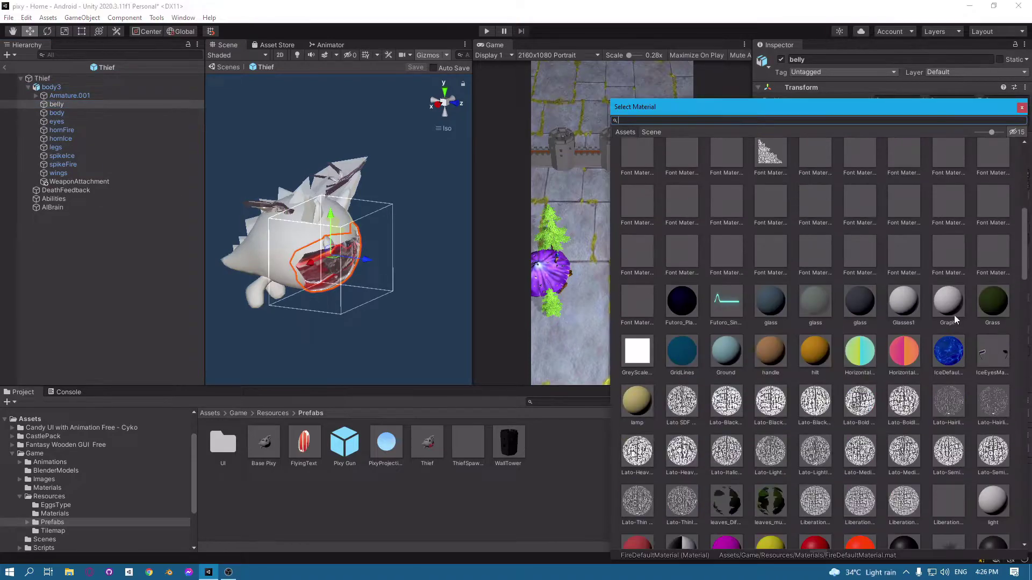
pyautogui.click(637, 478)
pyautogui.keyDown('alt'); pyautogui.moveTo(346, 317); pyautogui.dragTo(129, 282); pyautogui.keyUp('alt')
pyautogui.click(1021, 263)
pyautogui.click(948, 314)
pyautogui.click(1020, 262)
pyautogui.click(865, 172)
pyautogui.click(904, 176)
pyautogui.scroll(2, 683, 238)
pyautogui.click(682, 239)
pyautogui.click(947, 179)
pyautogui.scroll(2, 933, 189)
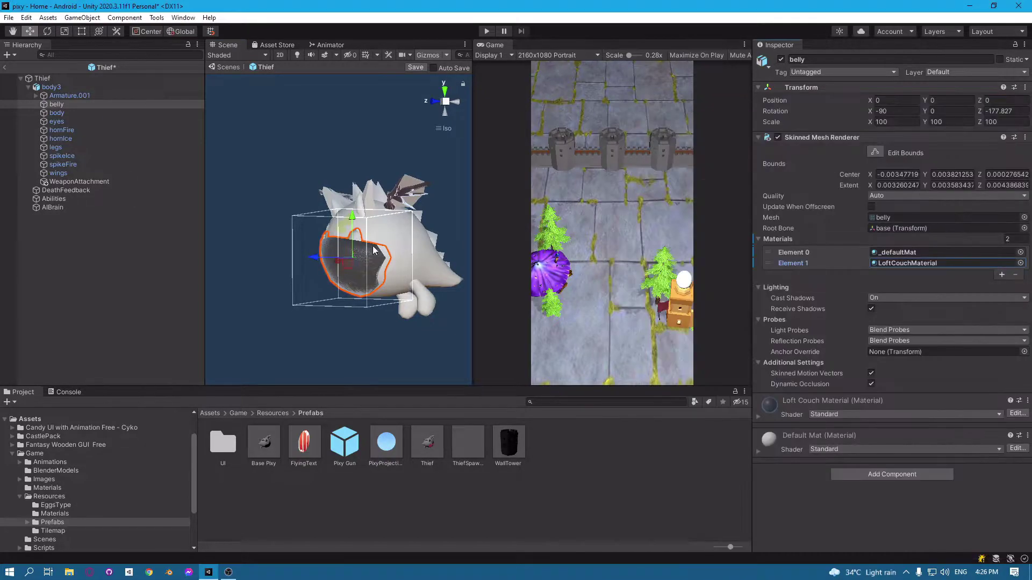
# Step: Replace the Element 0 material of the Thief parts from body through wings with the couch material
pyautogui.keyDown('alt'); pyautogui.moveTo(279, 280); pyautogui.dragTo(419, 279); pyautogui.keyUp('alt')
pyautogui.click(59, 173)
pyautogui.keyDown('shift'); pyautogui.click(58, 113); pyautogui.keyUp('shift')
pyautogui.click(1022, 252)
pyautogui.write('cou')
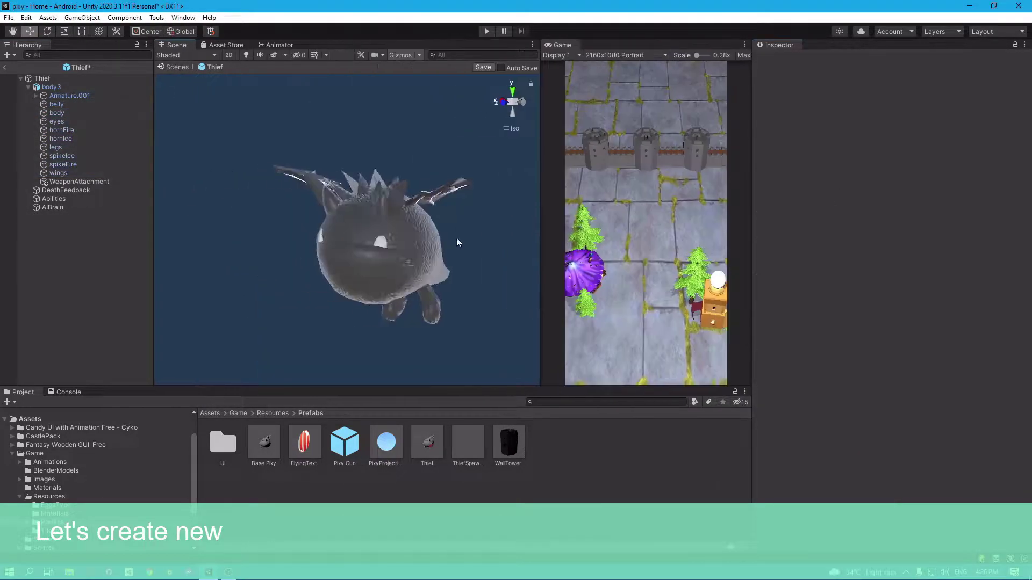
# Step: Try to delete the spikeFire part from the Thief's body3 model
pyautogui.keyDown('alt'); pyautogui.moveTo(456, 237); pyautogui.dragTo(281, 304); pyautogui.keyUp('alt')
pyautogui.click(86, 157)
pyautogui.click(86, 164)
pyautogui.press('Delete')
pyautogui.click(593, 317)
# Step: Unpack the body3 prefab instance and delete its spikeFire and hornIce parts
pyautogui.rightClick(57, 87)
pyautogui.moveTo(145, 217)
pyautogui.click(196, 252)
pyautogui.click(78, 165)
pyautogui.press('Delete')
pyautogui.click(75, 139)
pyautogui.press('Delete')
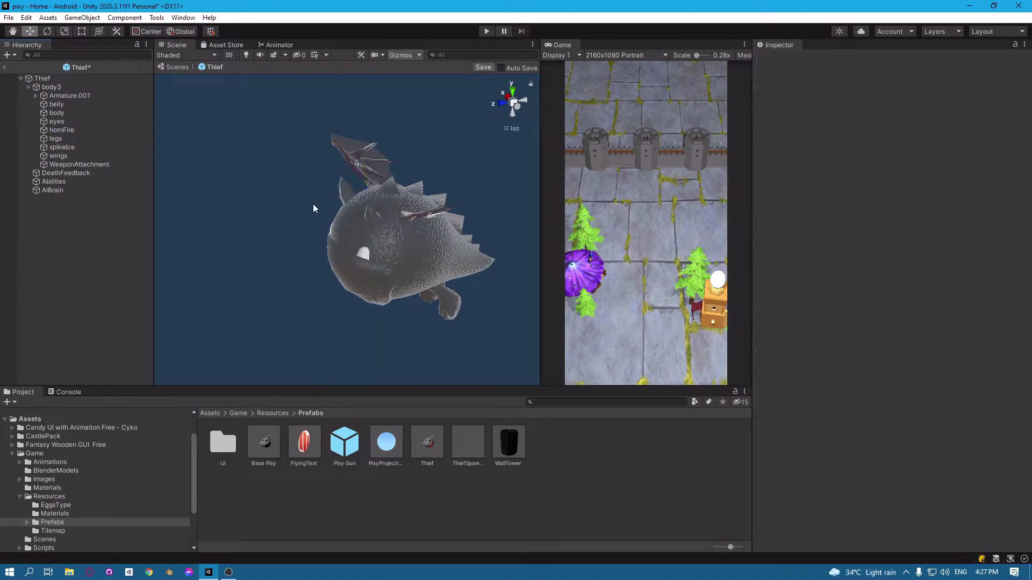
# Step: Set the material of the Thief's eyes to eye
pyautogui.keyDown('alt'); pyautogui.moveTo(307, 205); pyautogui.dragTo(494, 140); pyautogui.keyUp('alt')
pyautogui.click(83, 123)
pyautogui.click(1020, 252)
pyautogui.write('eye')
pyautogui.doubleClick(637, 179)
pyautogui.keyDown('alt'); pyautogui.moveTo(535, 193); pyautogui.dragTo(505, 201); pyautogui.keyUp('alt')
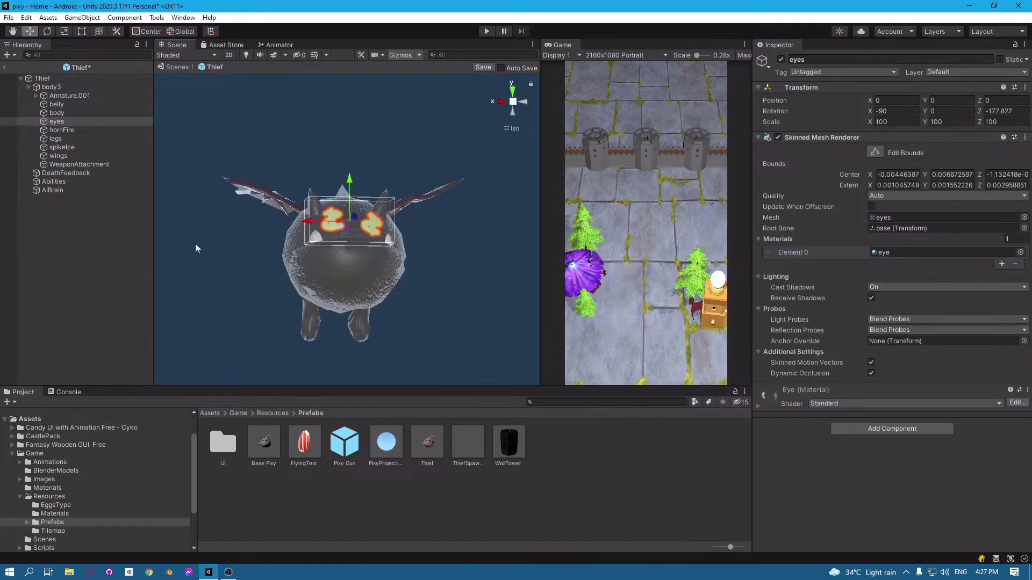
# Step: Remove all AI action and decision components from the Thief's AIBrain object, keeping only the Pixy Ai Brain script
pyautogui.click(54, 182)
pyautogui.scroll(-10, 885, 265)
pyautogui.press('Down')
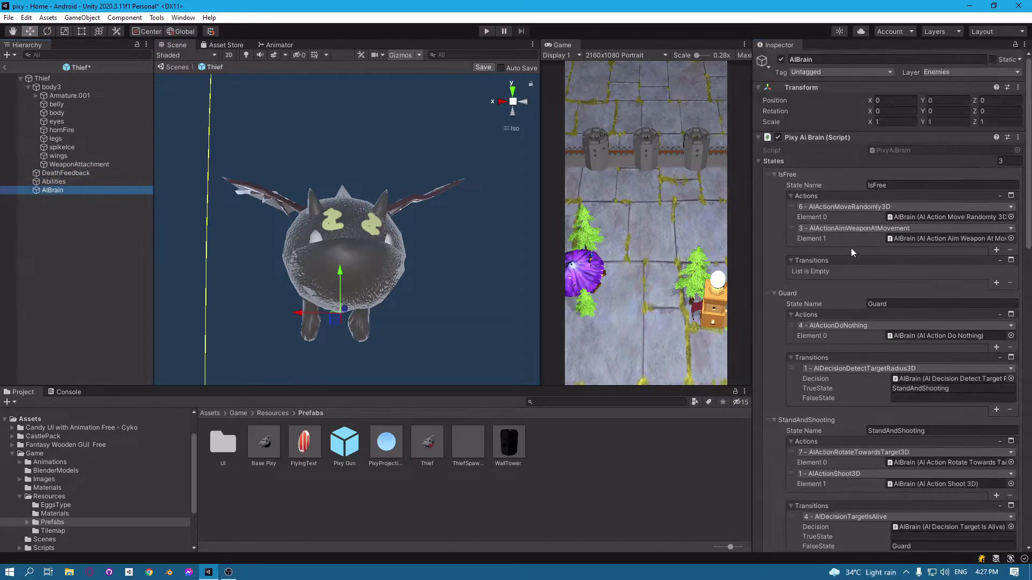
pyautogui.scroll(-15, 961, 258)
pyautogui.scroll(10, 1019, 245)
pyautogui.click(1018, 150)
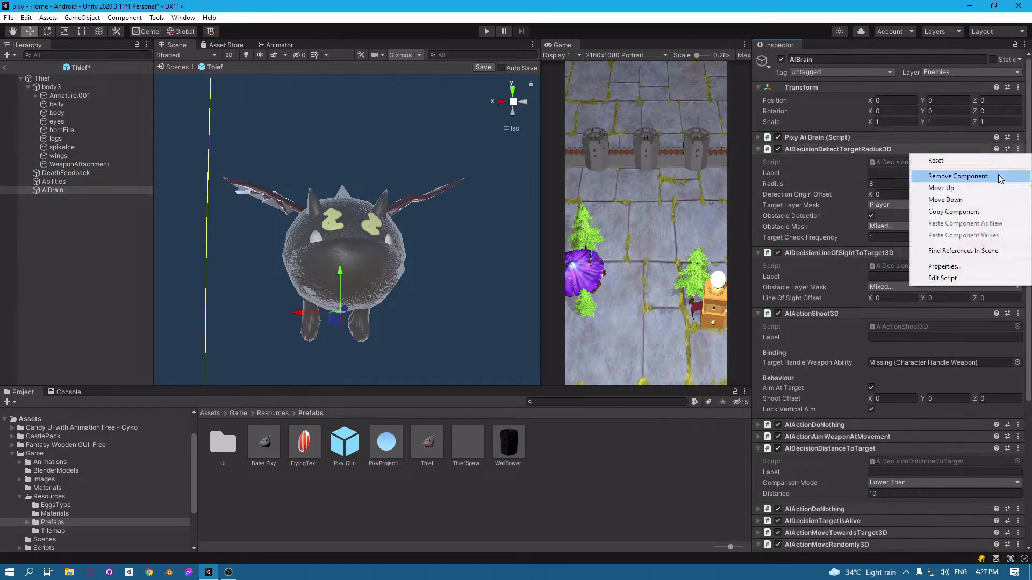
pyautogui.click(1003, 174)
pyautogui.click(1017, 150)
pyautogui.click(1005, 175)
pyautogui.click(1018, 150)
pyautogui.click(1007, 175)
pyautogui.click(1017, 150)
pyautogui.click(1014, 175)
pyautogui.click(1022, 149)
pyautogui.click(1013, 176)
pyautogui.click(1022, 149)
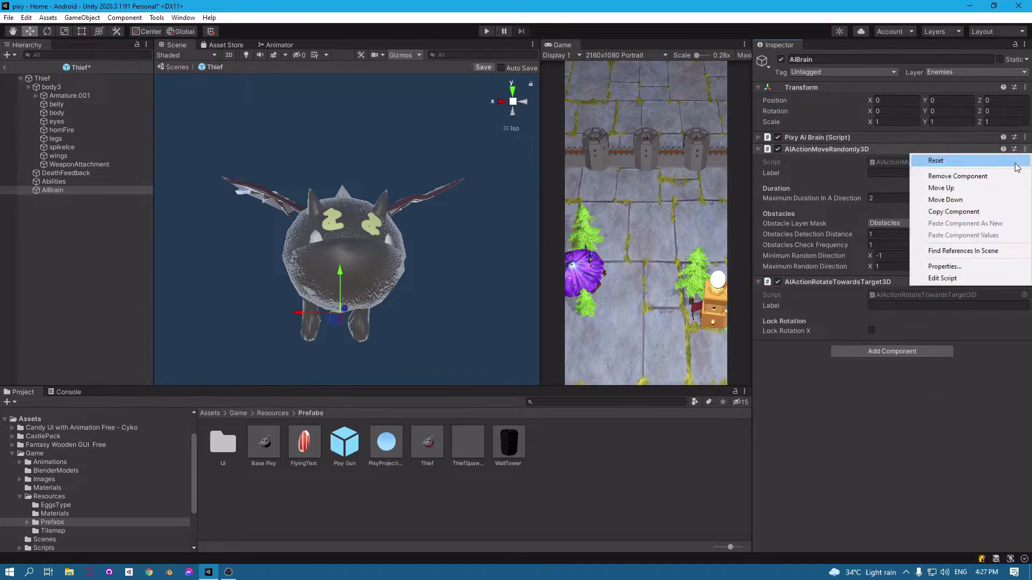
pyautogui.click(1010, 176)
# Step: Add the AIActionMoveForward component to AIBrain and save the Thief prefab
pyautogui.click(913, 158)
pyautogui.write('AImo')
pyautogui.press('BackSpace')
pyautogui.press('BackSpace')
pyautogui.write('ActionMo')
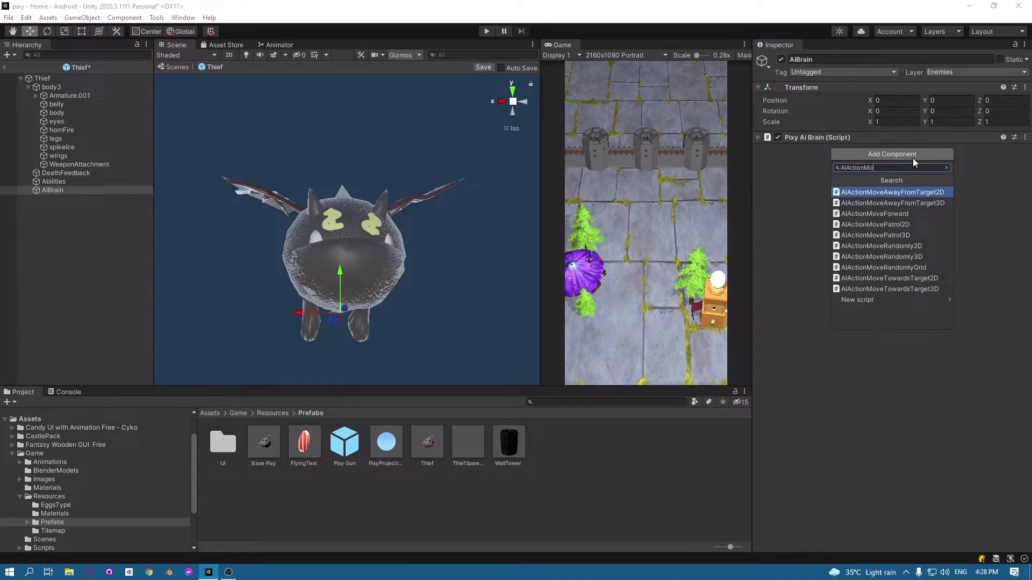
pyautogui.click(903, 213)
pyautogui.click(899, 184)
pyautogui.moveTo(467, 146); pyautogui.dragTo(312, 172, button='right')
pyautogui.moveTo(306, 237); pyautogui.dragTo(229, 215, button='right')
pyautogui.hotkey('ctrl', 's')
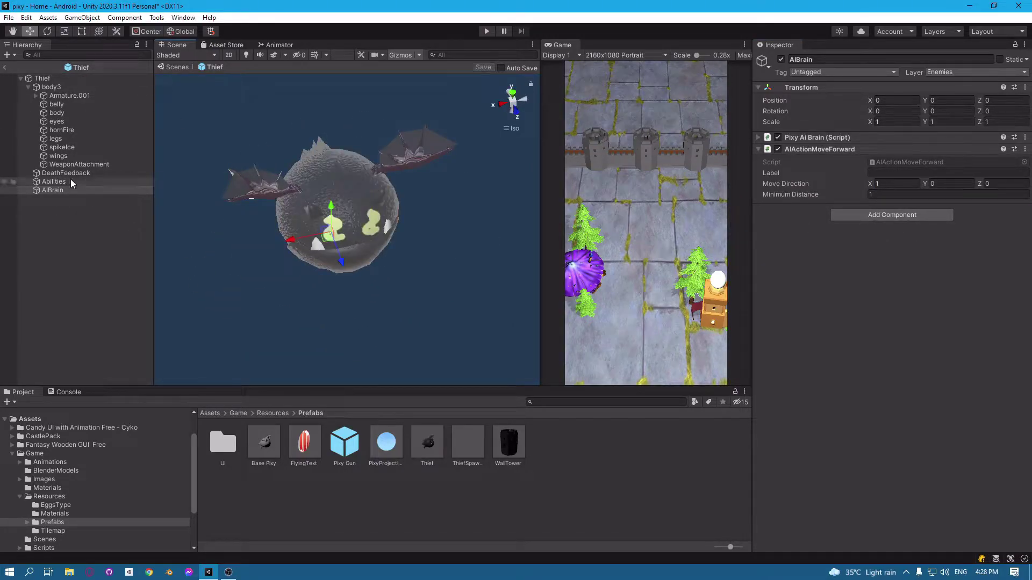
# Step: Remove an unneeded component from the Thief root object, add the Thief Character script and return to the Home scene
pyautogui.click(64, 78)
pyautogui.scroll(-9, 853, 279)
pyautogui.click(855, 164)
pyautogui.click(1023, 176)
pyautogui.click(946, 200)
pyautogui.click(914, 518)
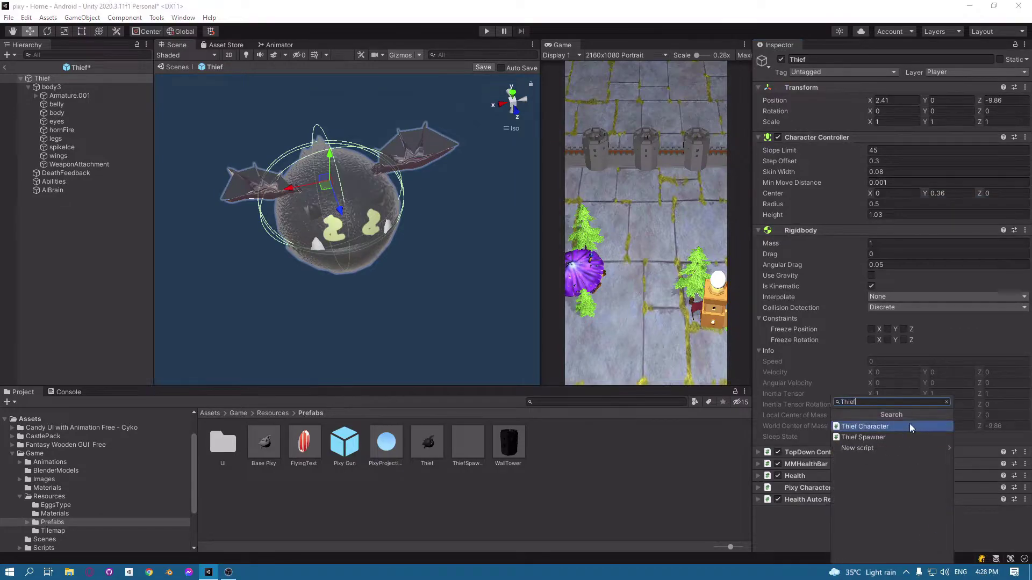
pyautogui.write('Thief')
pyautogui.click(911, 426)
pyautogui.click(5, 67)
# Step: Create an empty object named ThiefSpawner in the Home scene and add a cube as its child
pyautogui.rightClick(52, 361)
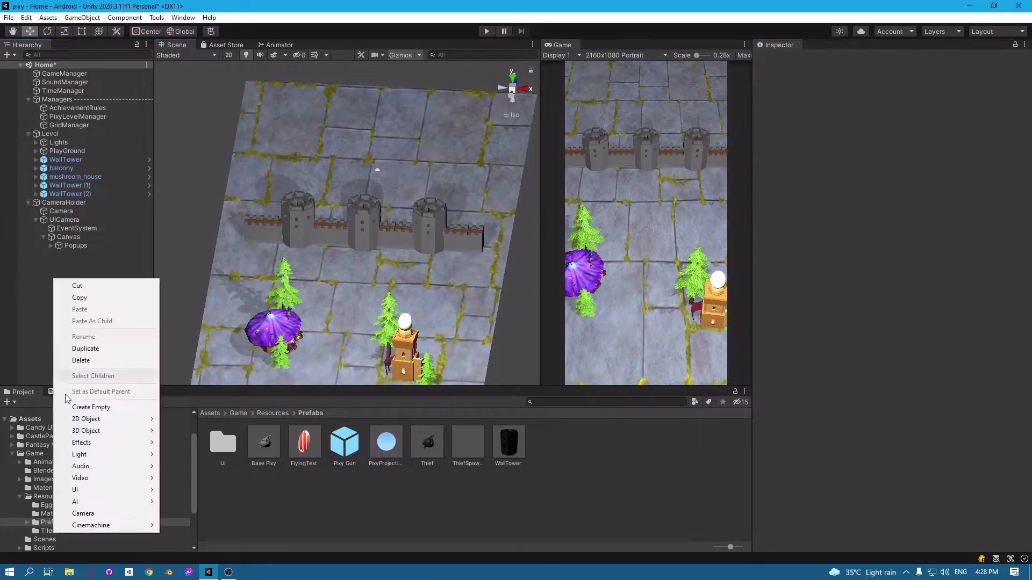
pyautogui.click(89, 408)
pyautogui.write('ThiefSpawner')
pyautogui.press('Return')
pyautogui.rightClick(96, 255)
pyautogui.click(225, 418)
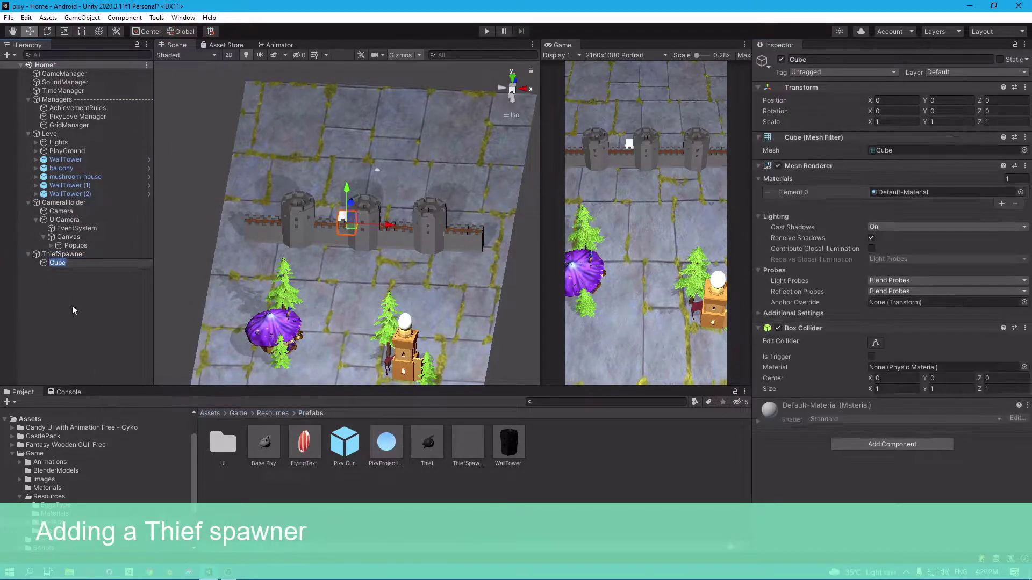
# Step: Set the cube's scale to 0.25 on X, Y and Z
pyautogui.keyDown('alt'); pyautogui.moveTo(333, 269); pyautogui.dragTo(618, 243); pyautogui.keyUp('alt')
pyautogui.click(886, 122)
pyautogui.write('0.25')
pyautogui.press('Tab')
pyautogui.write('0.25')
pyautogui.press('Tab')
pyautogui.write('0.25')
# Step: Duplicate the cube twice under ThiefSpawner and offset the copies along Z
pyautogui.click(65, 263)
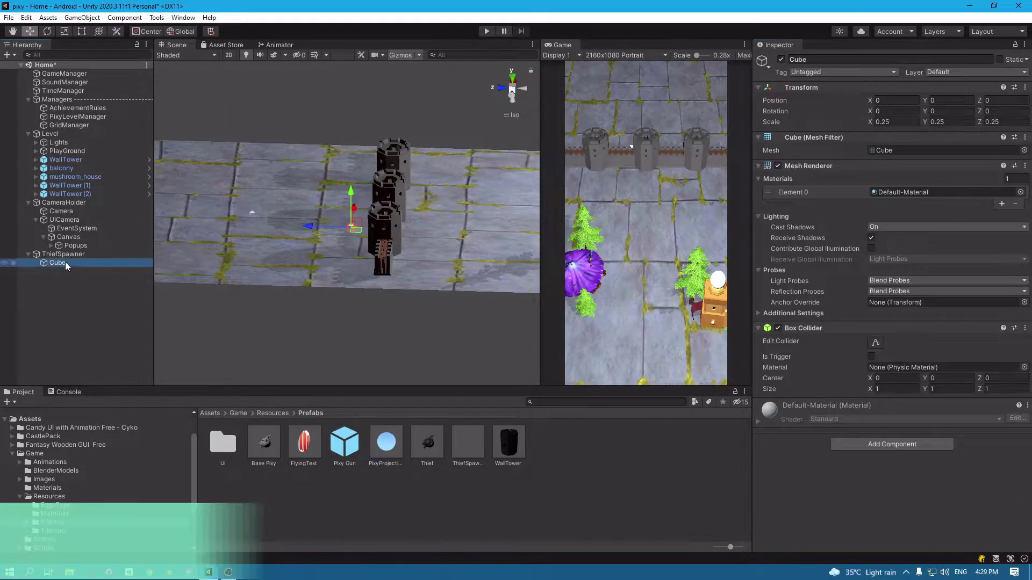
pyautogui.hotkey('ctrl', 'd')
pyautogui.hotkey('ctrl', 'd')
pyautogui.click(62, 272)
pyautogui.click(989, 100)
# Step: Move the ThiefSpawner group to about X -8.29, Y -0.05, Z -1.78
pyautogui.click(62, 254)
pyautogui.moveTo(309, 227); pyautogui.dragTo(285, 153)
pyautogui.keyDown('alt'); pyautogui.moveTo(285, 154); pyautogui.dragTo(207, 191); pyautogui.keyUp('alt')
# Step: Add the Checkpoint component to all three cubes under ThiefSpawner
pyautogui.click(57, 263)
pyautogui.keyDown('shift'); pyautogui.click(62, 280); pyautogui.keyUp('shift')
pyautogui.click(898, 443)
pyautogui.write('check')
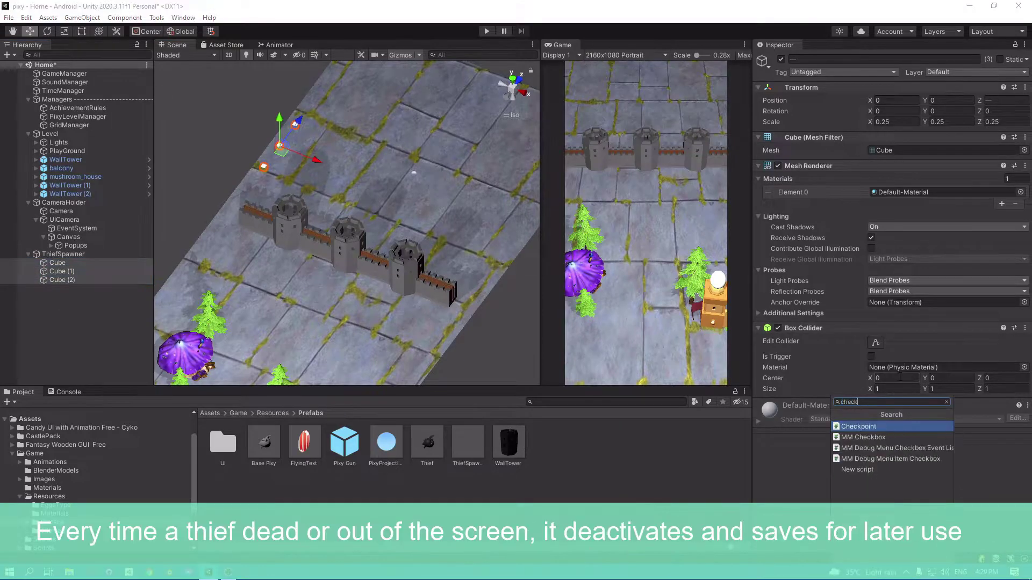
pyautogui.press('Return')
# Step: Add the Thief Spawner script to the ThiefSpawner object
pyautogui.click(63, 254)
pyautogui.click(898, 143)
pyautogui.write('thief')
pyautogui.press('Return')
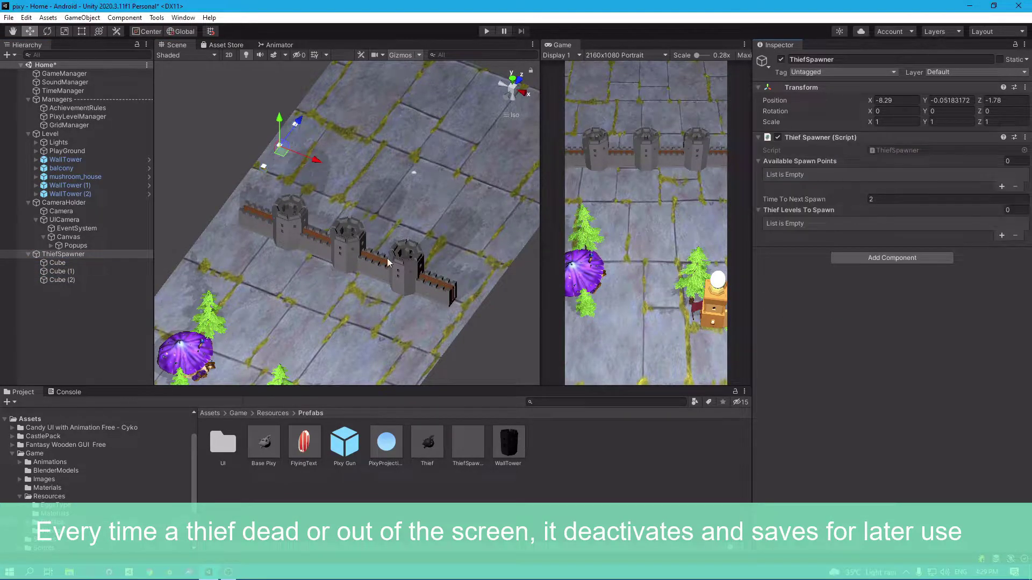
# Step: Fill the Thief Spawner's Available Spawn Points with Cube, Cube (1) and Cube (2), and save the scene
pyautogui.click(1002, 186)
pyautogui.click(1001, 186)
pyautogui.click(1002, 195)
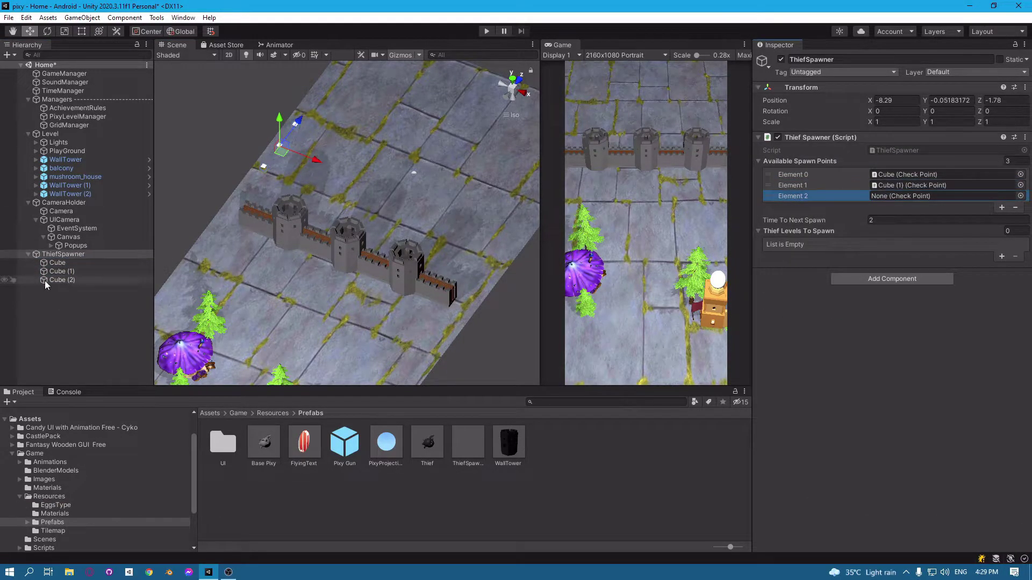
pyautogui.keyDown('alt'); pyautogui.moveTo(484, 253); pyautogui.dragTo(467, 108); pyautogui.keyUp('alt')
pyautogui.hotkey('ctrl', 's')
# Step: Test-run the scene and inspect the ThiefSpawner.cs line behind the first console error
pyautogui.hotkey('ctrl', 'p')
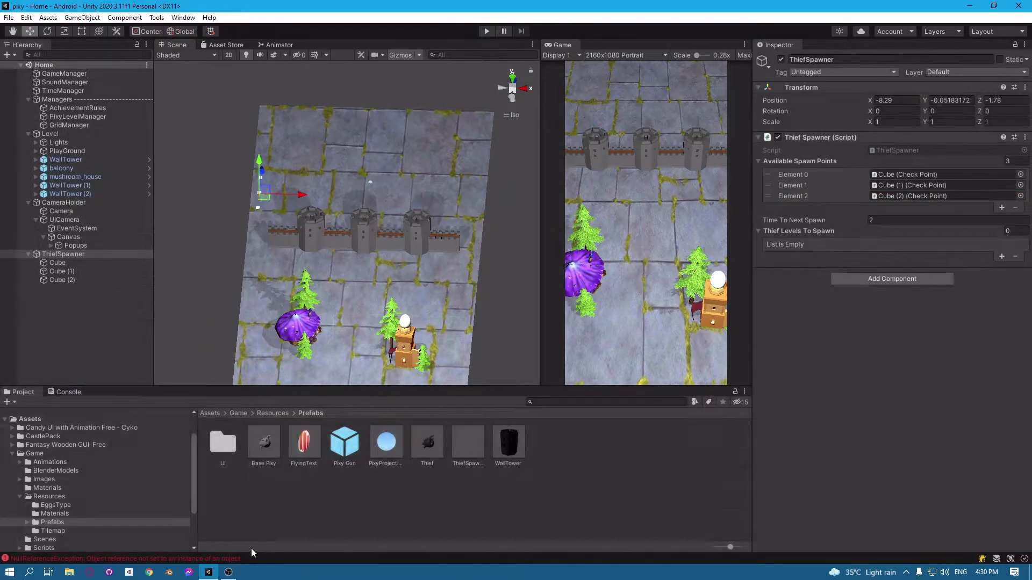
pyautogui.click(250, 548)
pyautogui.doubleClick(244, 422)
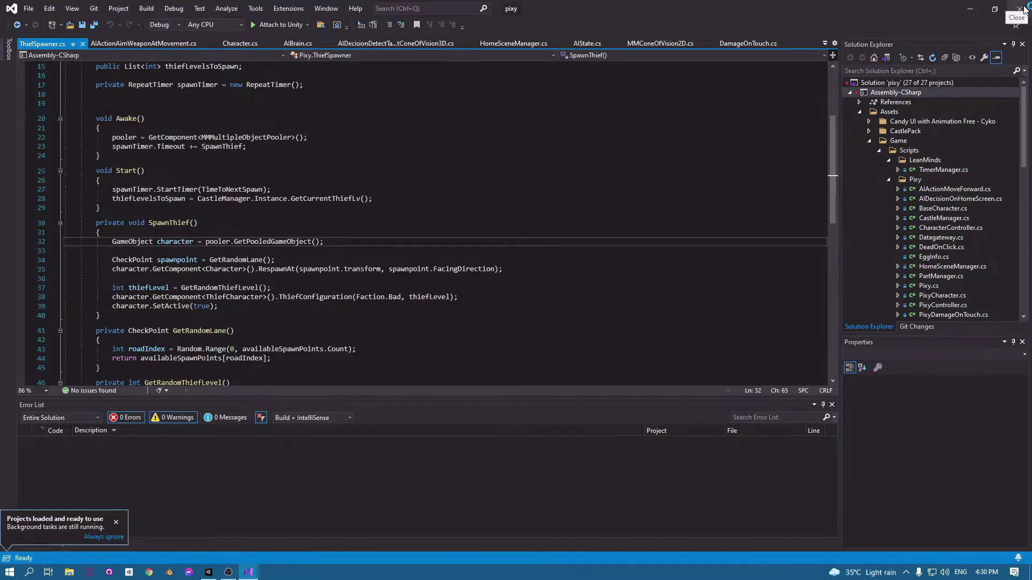
pyautogui.click(1023, 9)
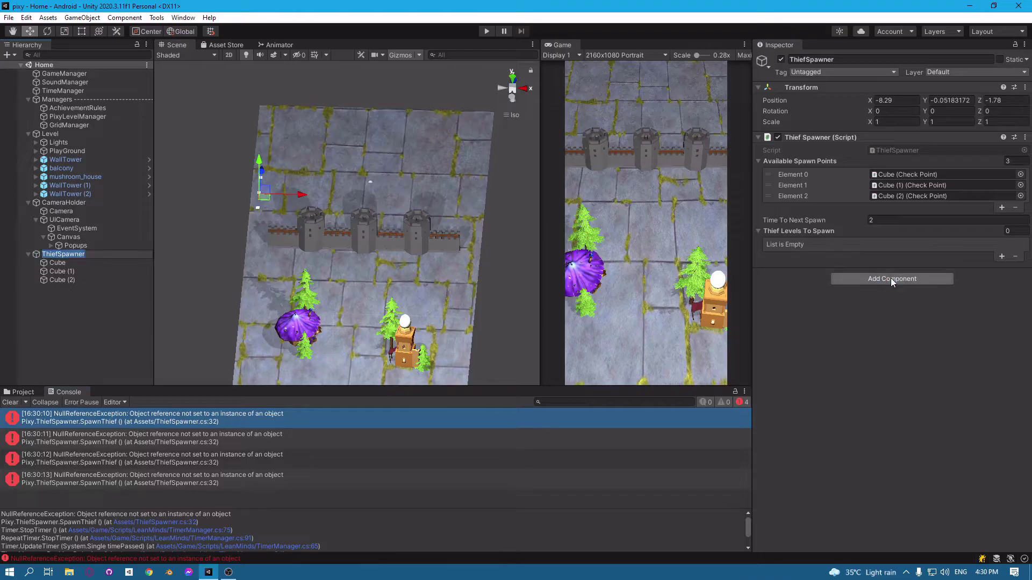
# Step: Add an MMMultipleObjectPooler to ThiefSpawner with Thief as an enabled, expandable pool element, and test-run the scene
pyautogui.click(920, 279)
pyautogui.write('Object')
pyautogui.click(922, 359)
pyautogui.click(874, 365)
pyautogui.click(874, 375)
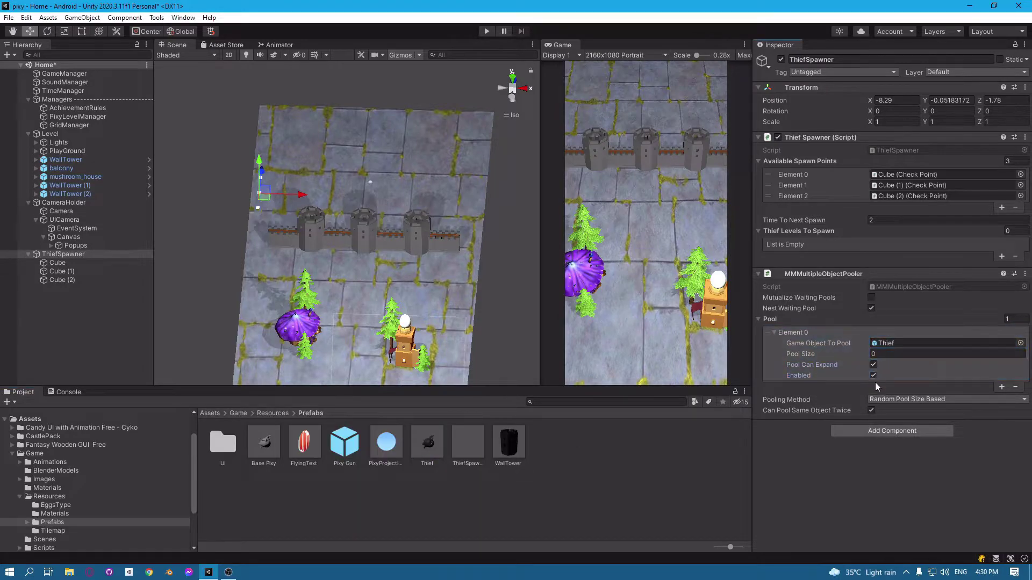
pyautogui.click(486, 31)
pyautogui.click(486, 32)
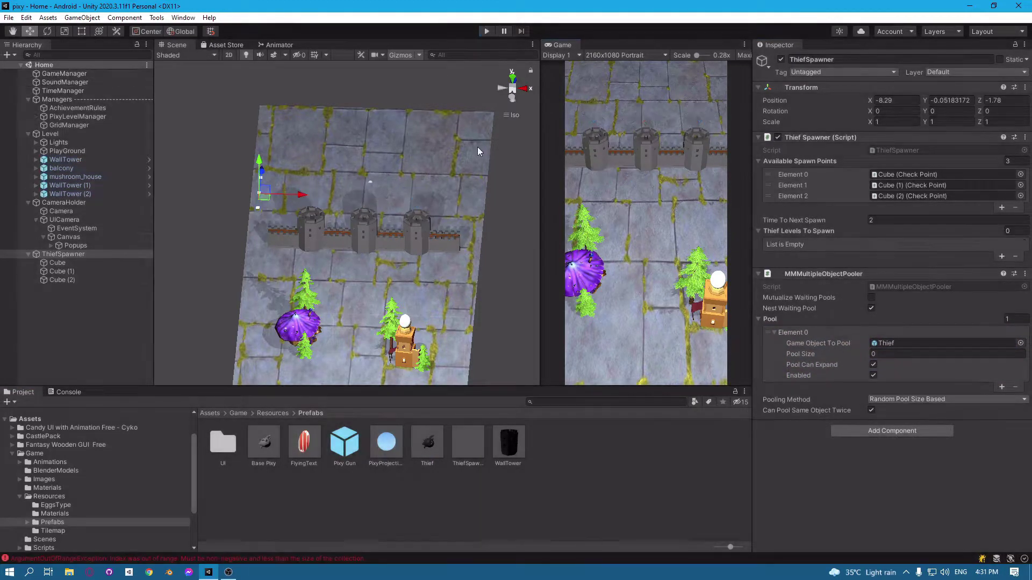
# Step: Delete ThiefSpawner from the scene hierarchy and play the game to check thief spawning and guard attacks
pyautogui.press('Delete')
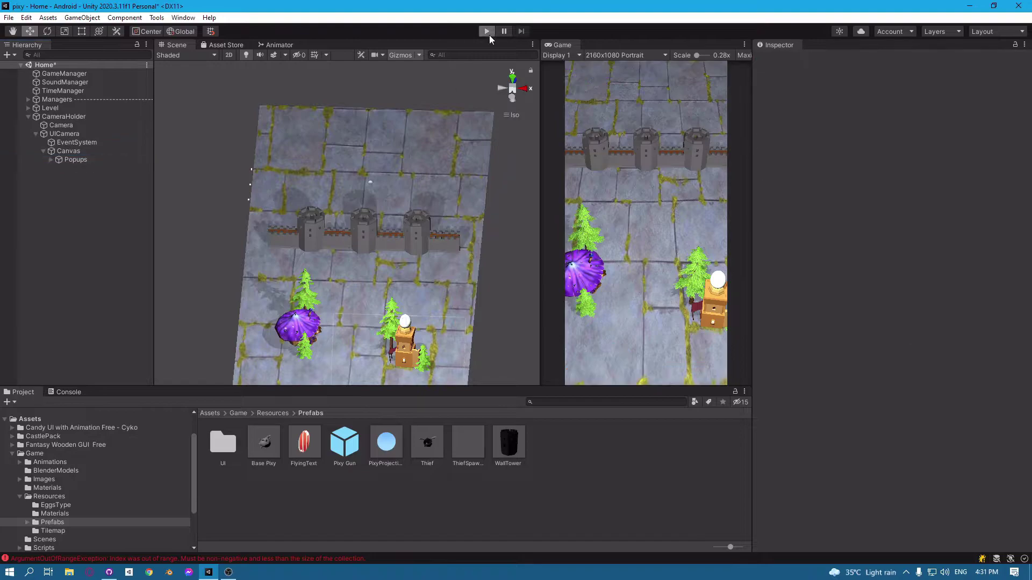
pyautogui.hotkey('ctrl', 'p')
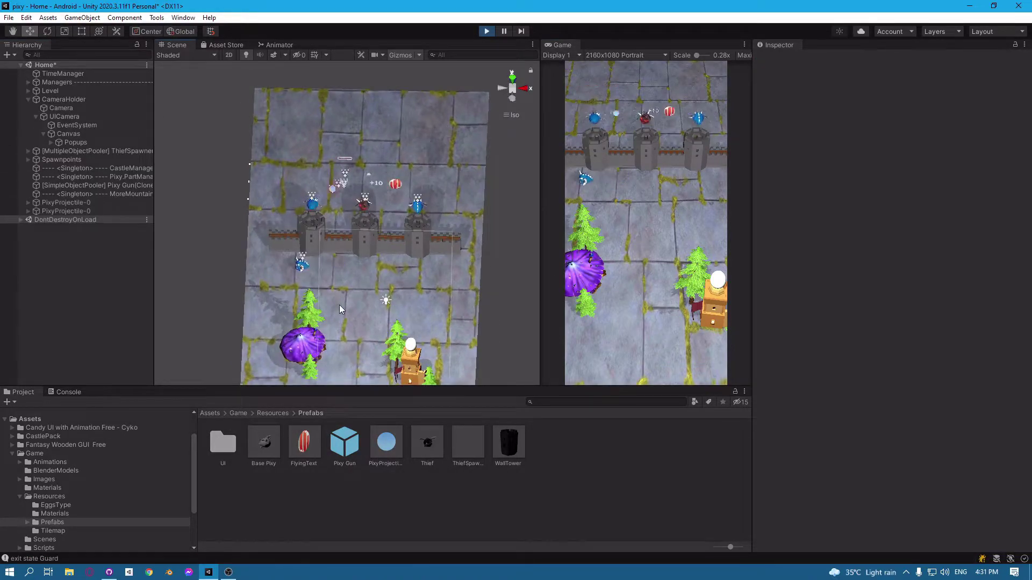
pyautogui.keyDown('alt'); pyautogui.moveTo(321, 309); pyautogui.dragTo(95, 263); pyautogui.keyUp('alt')
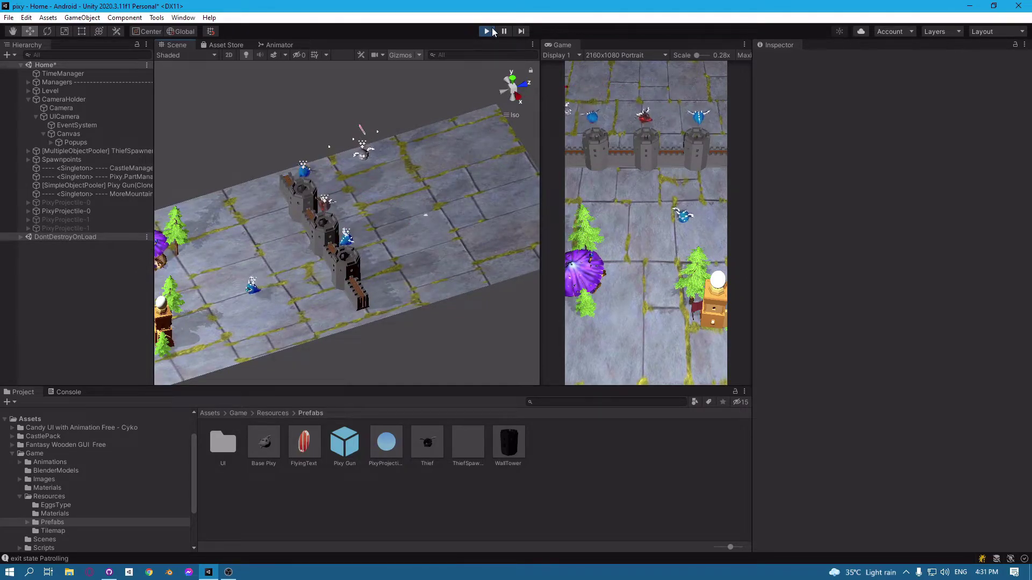
pyautogui.keyDown('alt'); pyautogui.moveTo(185, 118); pyautogui.dragTo(467, 131); pyautogui.keyUp('alt')
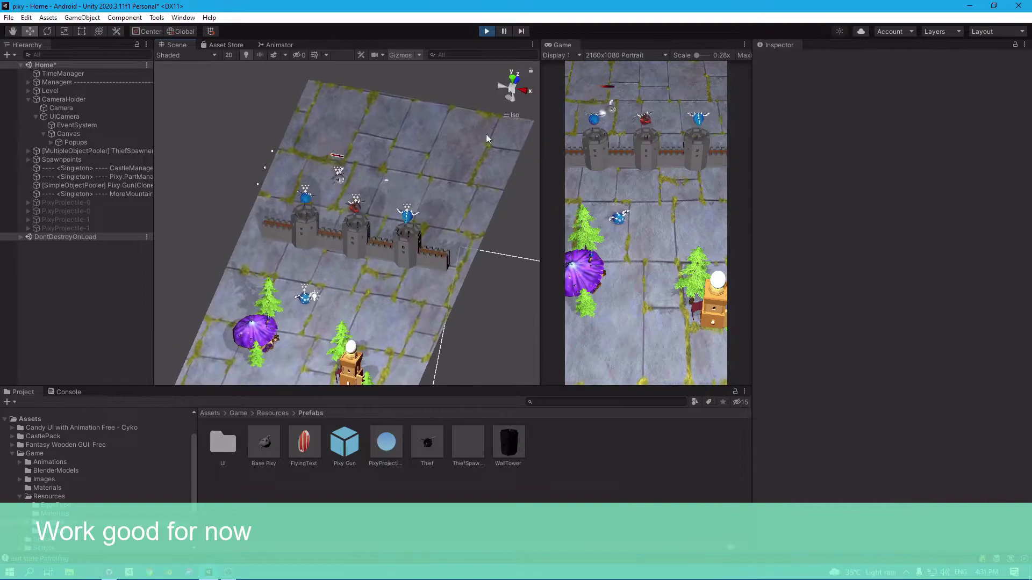
# Step: Replace the middle tower's guard with the fourth pixy in the selection list
pyautogui.click(652, 136)
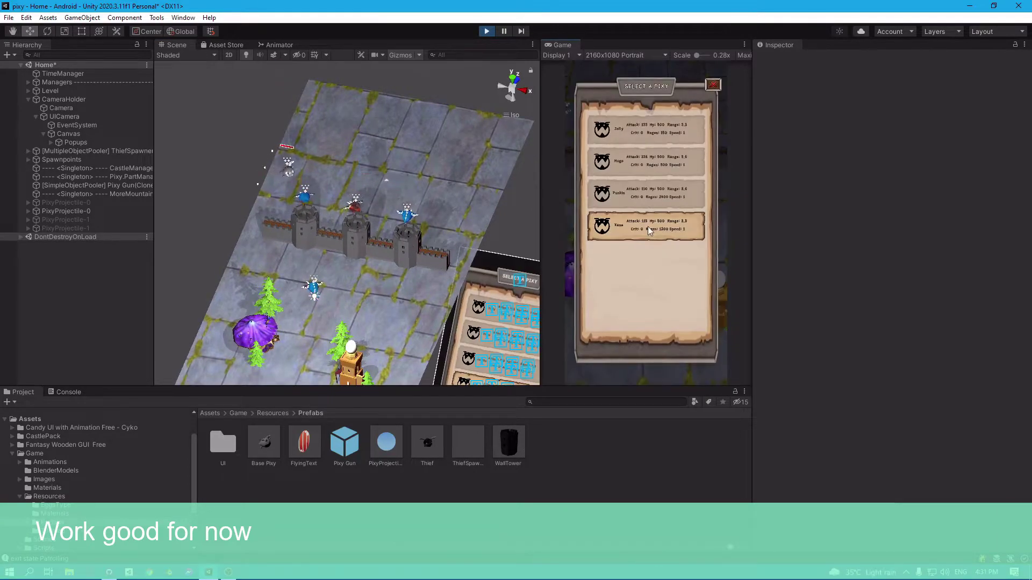
pyautogui.click(647, 226)
pyautogui.moveTo(269, 244); pyautogui.dragTo(270, 247, button='right')
pyautogui.keyDown('alt'); pyautogui.moveTo(269, 247); pyautogui.dragTo(354, 239); pyautogui.keyUp('alt')
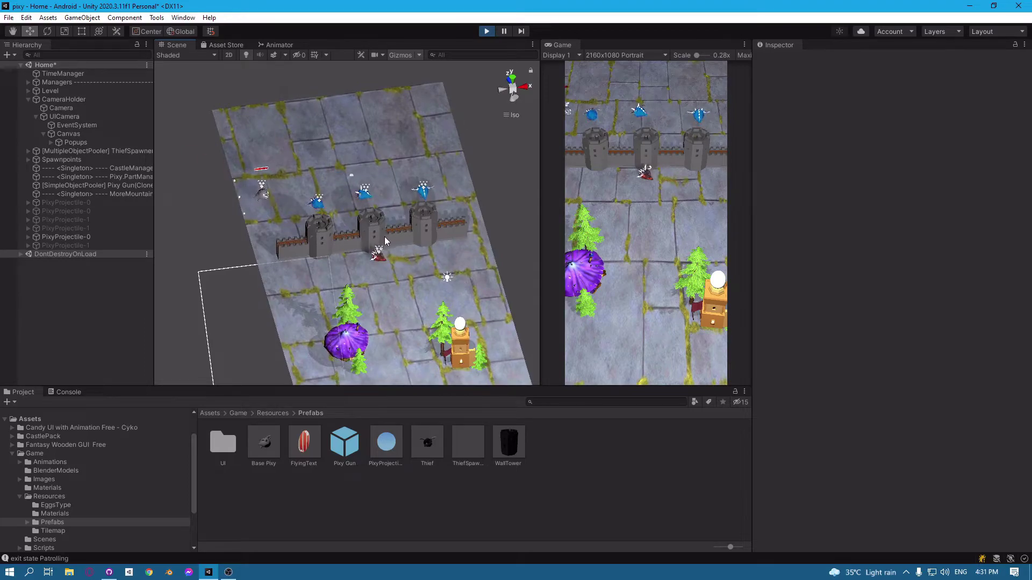
# Step: Change the right-hand tower's guard twice, picking the first and the third pixy in the selection list
pyautogui.click(697, 142)
pyautogui.click(661, 134)
pyautogui.click(698, 163)
pyautogui.click(666, 198)
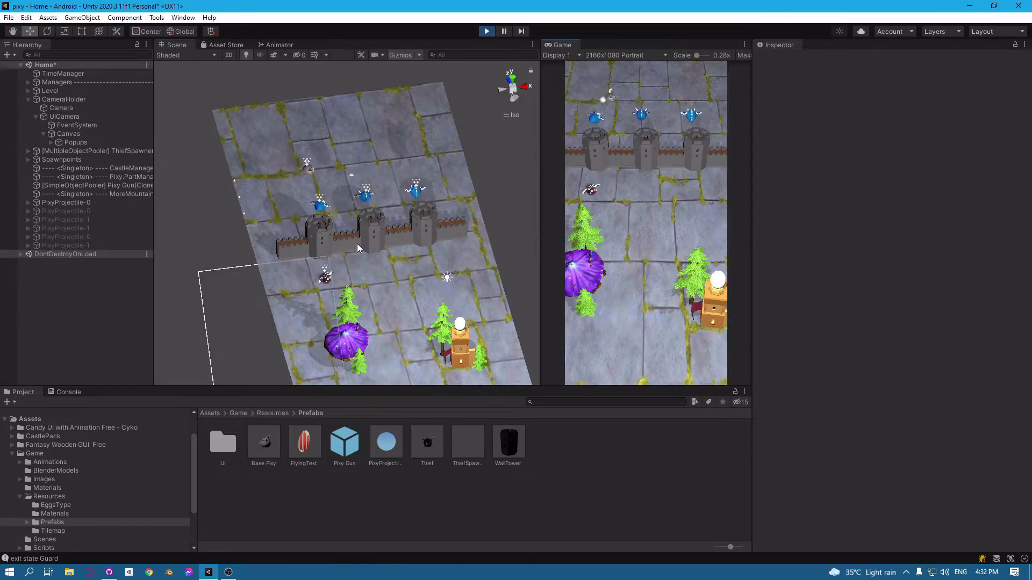
pyautogui.keyDown('alt'); pyautogui.moveTo(324, 258); pyautogui.dragTo(302, 328); pyautogui.keyUp('alt')
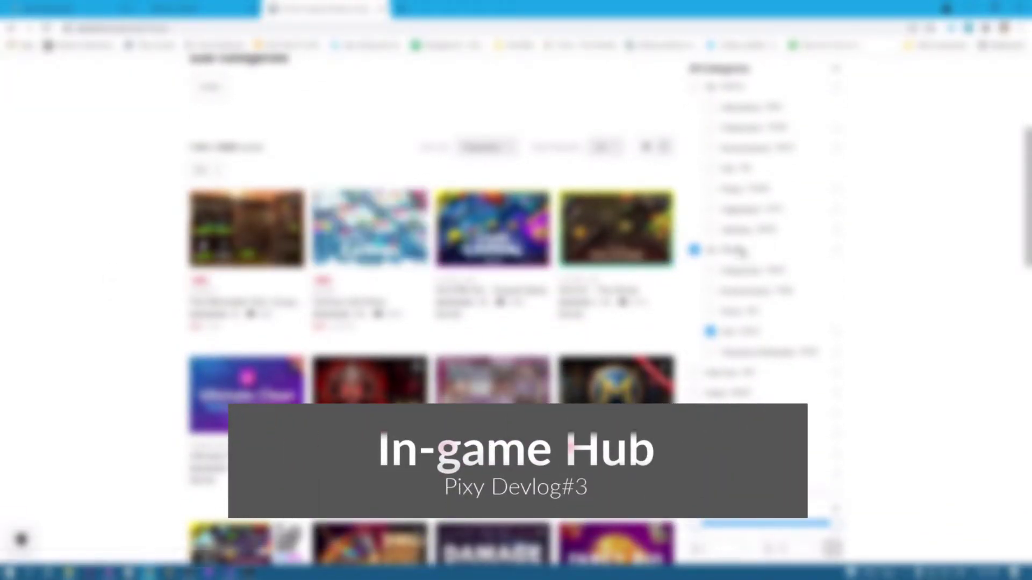
# Step: Switch to the Unity Asset Store in Chrome, limit the 2D GUI assets to free ones and browse them
pyautogui.scroll(-2, 741, 323)
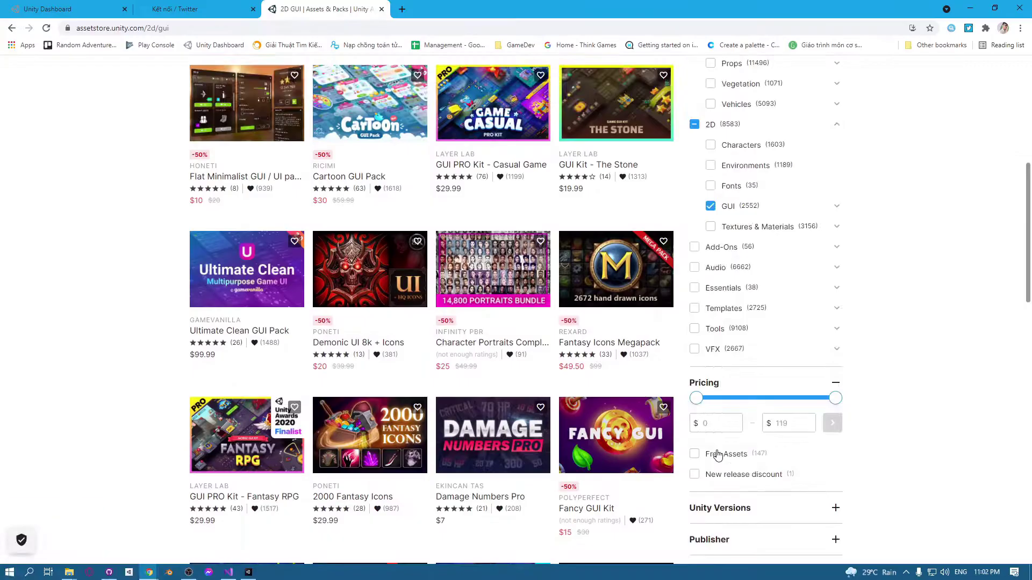
pyautogui.click(717, 455)
pyautogui.scroll(-10, 596, 345)
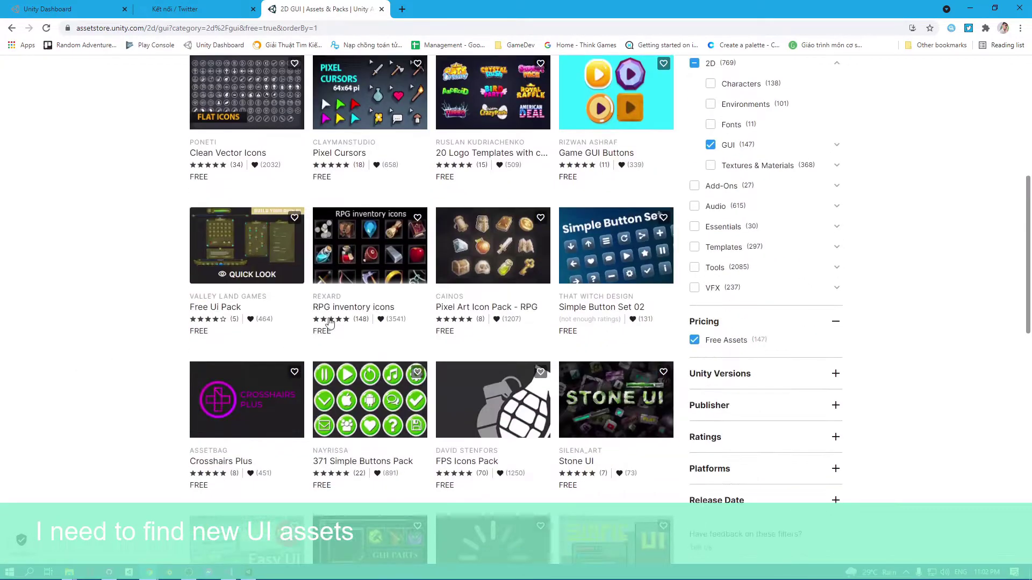
pyautogui.scroll(-5, 199, 375)
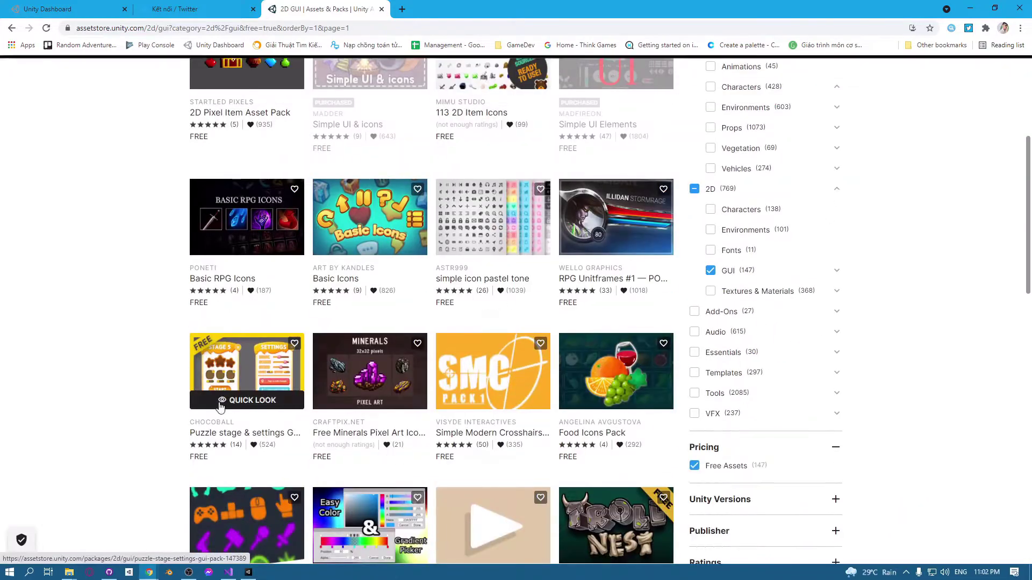
pyautogui.scroll(-2, 123, 406)
# Step: Search the asset store for "candy ui" among the free assets
pyautogui.click(349, 93)
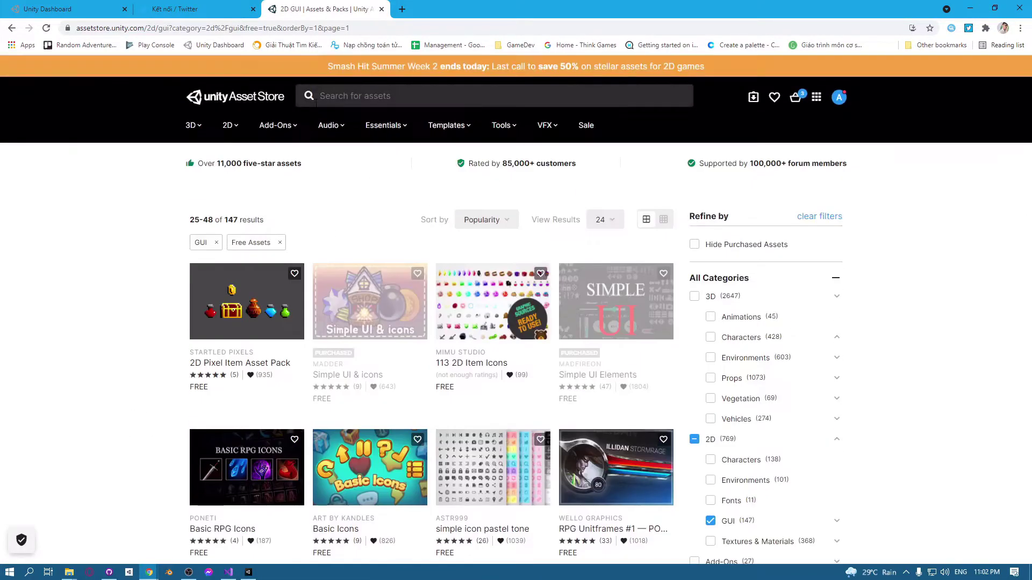
pyautogui.write('candy ui')
pyautogui.press('Return')
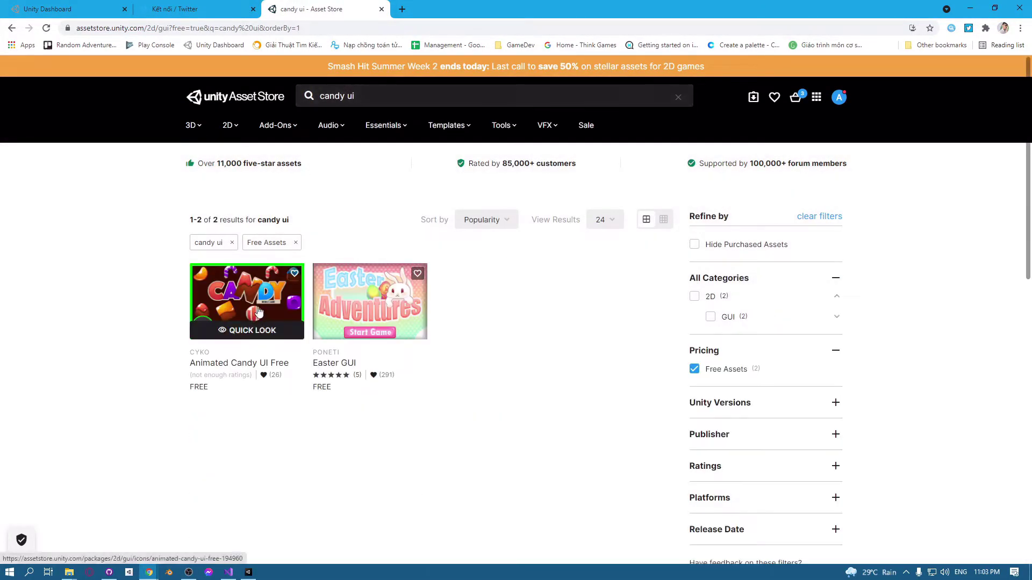
# Step: Open the Animated Candy UI Free asset page and view its preview images
pyautogui.click(226, 313)
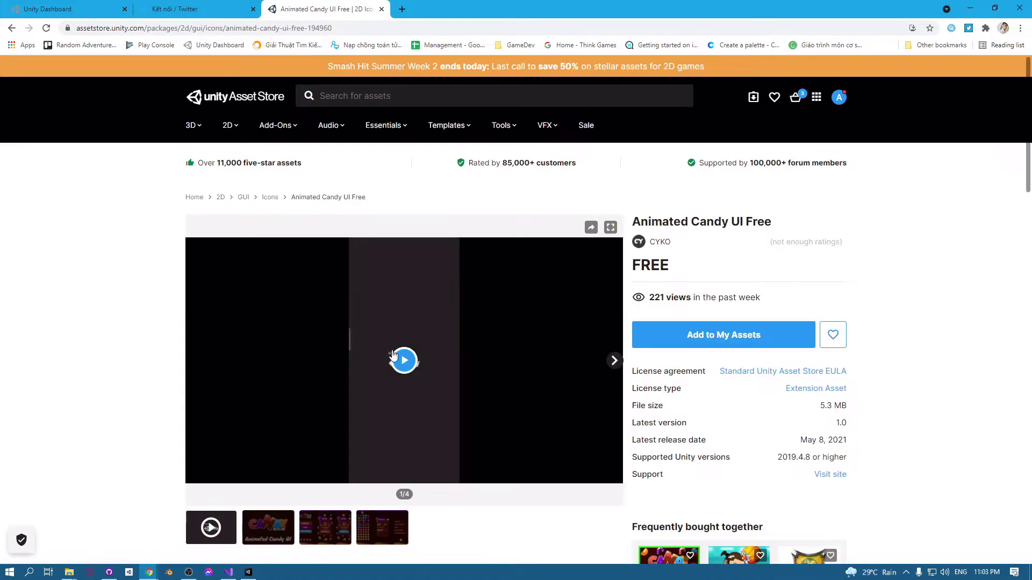
pyautogui.click(288, 532)
pyautogui.click(325, 527)
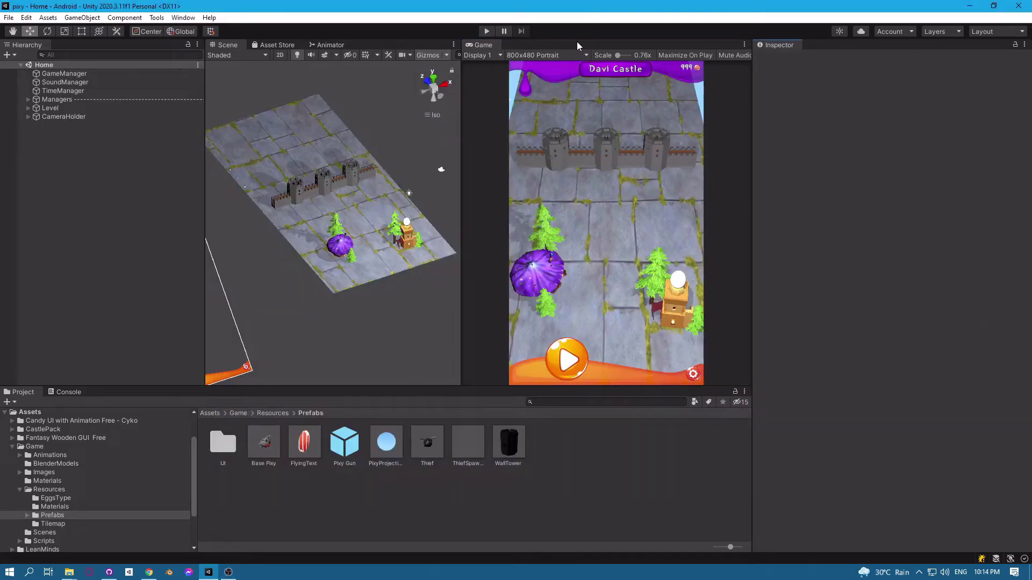
# Step: Switch to Unity and play the Home scene to test the new in-game hub
pyautogui.click(486, 31)
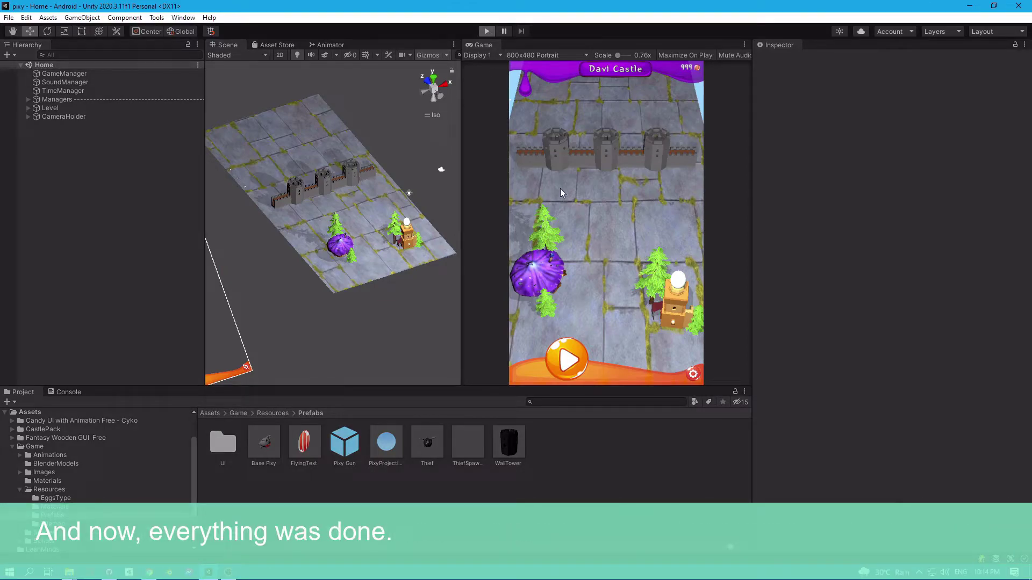